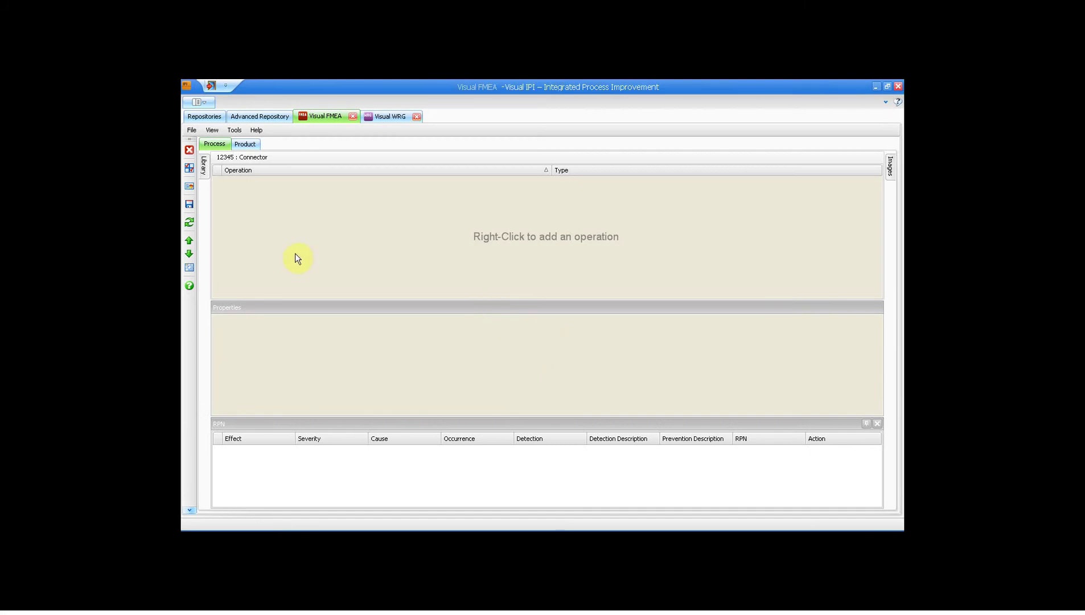
- Switch to the Visual WRG workspace to show the empty FMEA template with Process Step and RPN columns
left_click(384, 118)
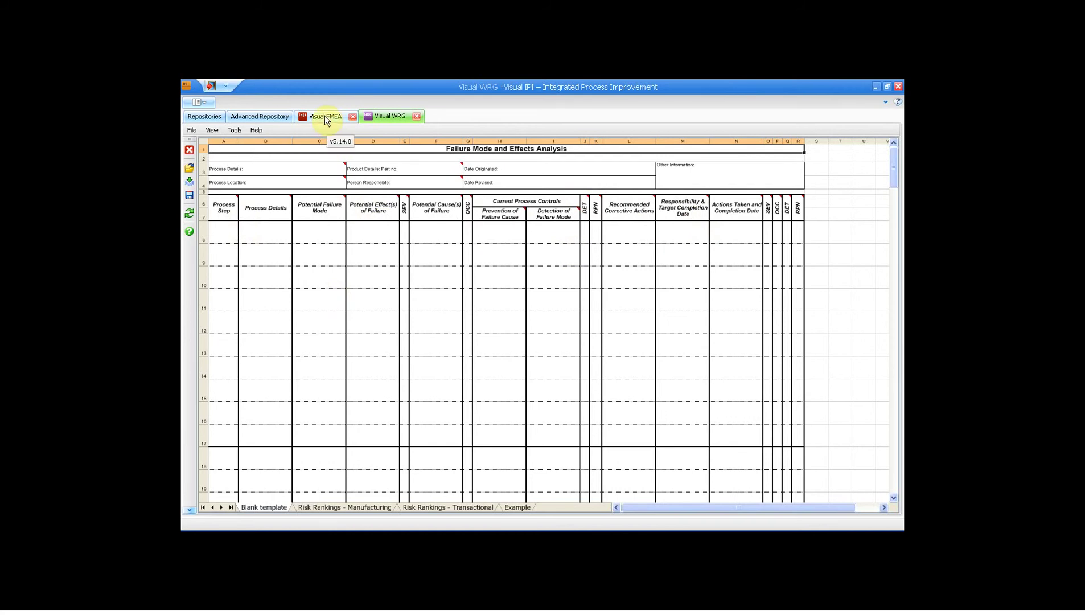
- Load the server template Process Flow Script, giving a flow chart prefilled with part Connector
left_click(189, 168)
left_click(473, 248)
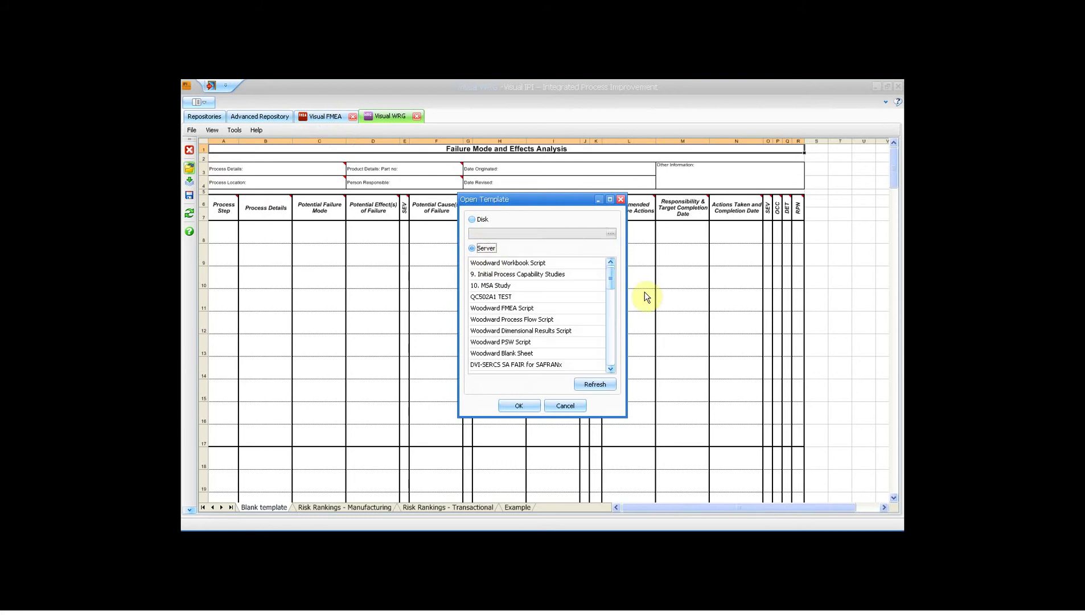
left_click_drag(611, 279, 605, 356)
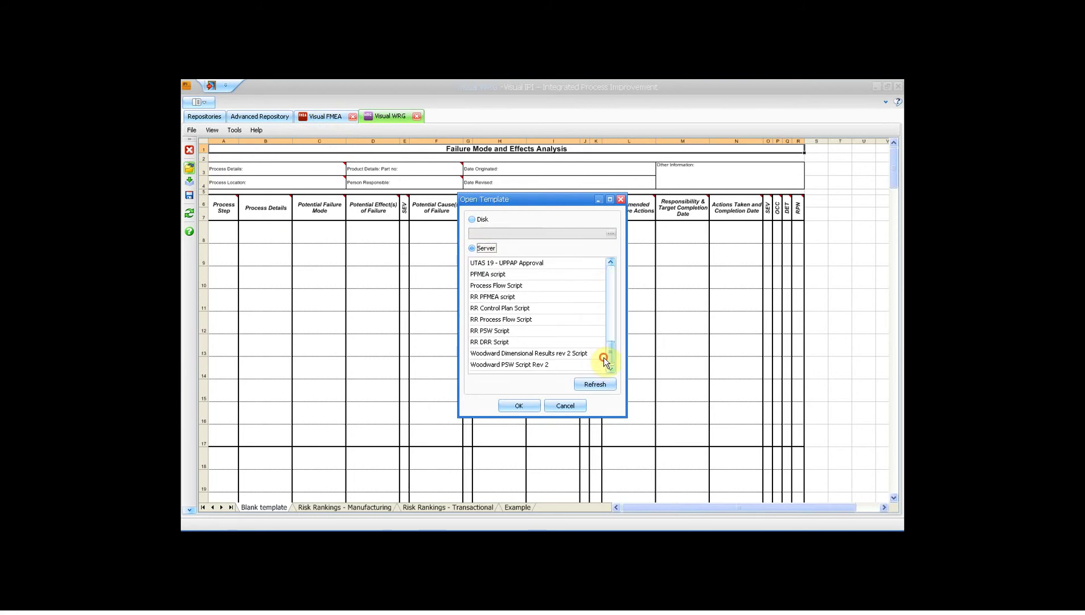
left_click(500, 285)
left_click(518, 405)
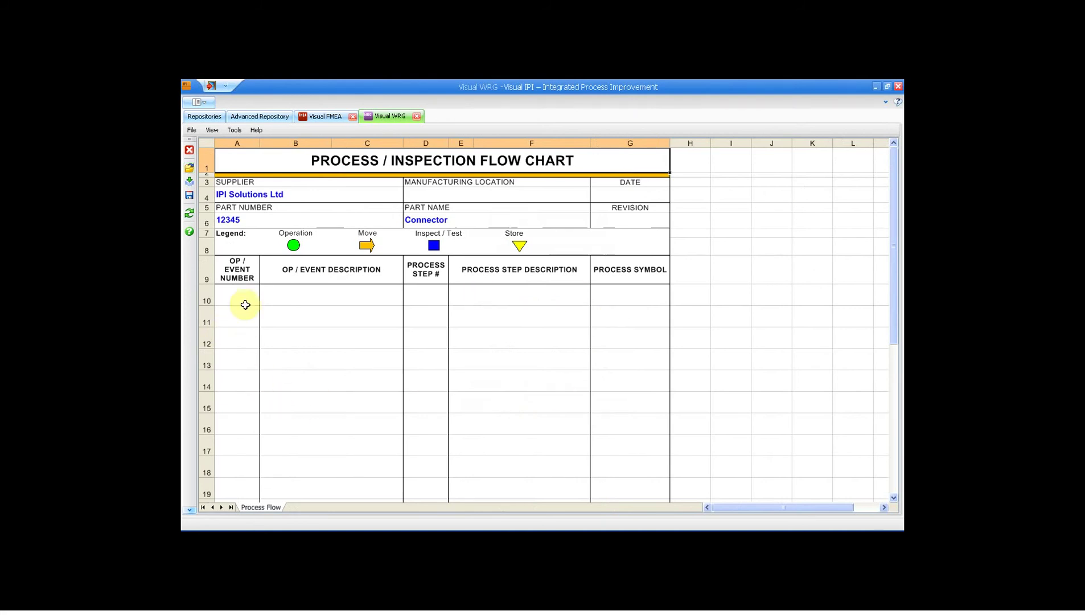
- In the Visual FMEA operations list, add operation 10 described as Stores
left_click(317, 116)
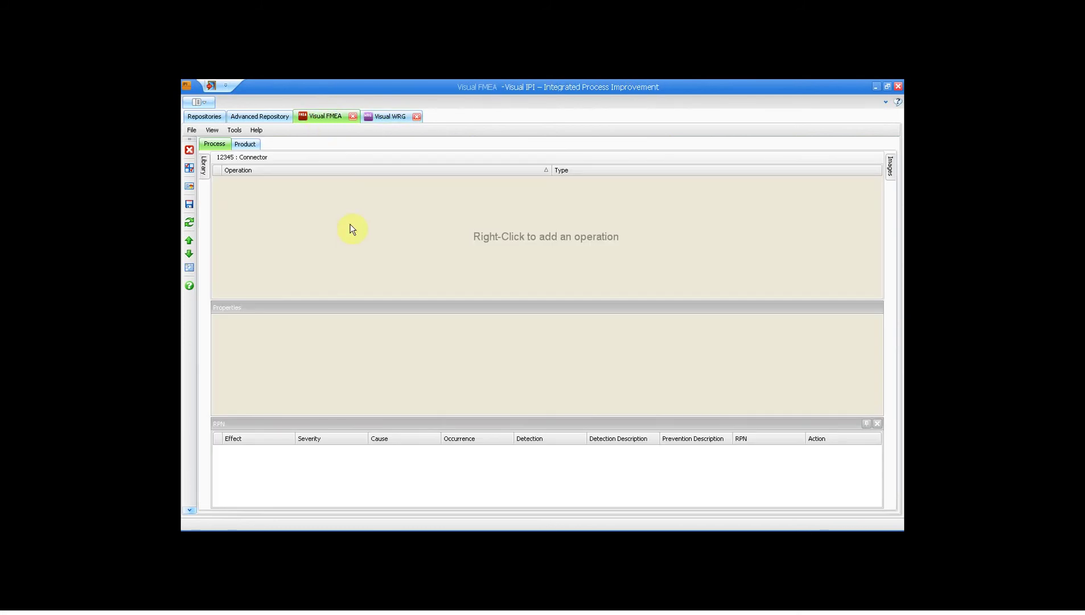
right_click(349, 227)
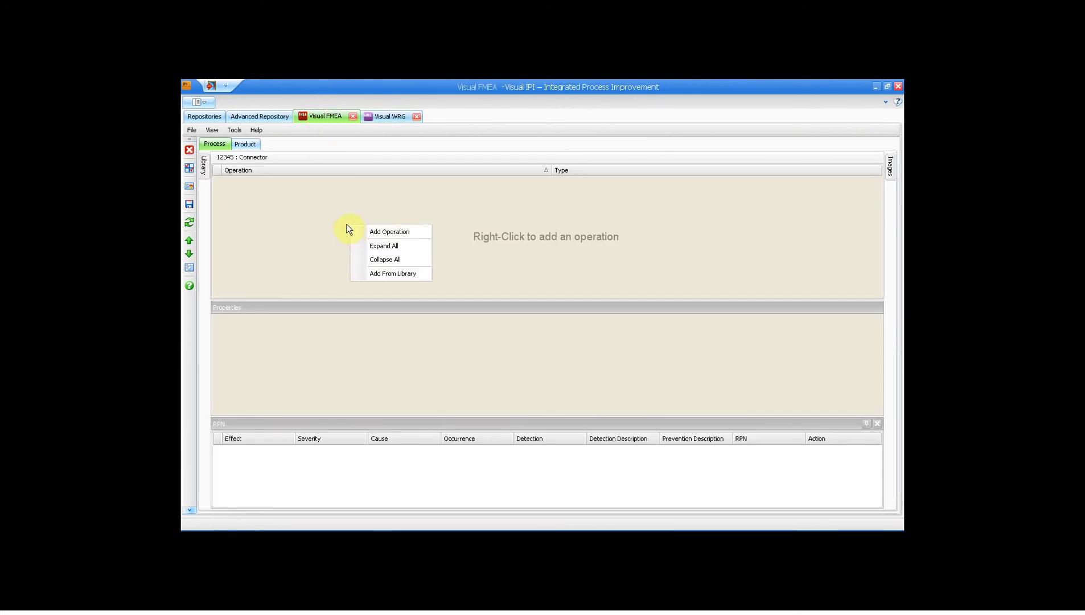
left_click(392, 233)
triple_click(365, 352)
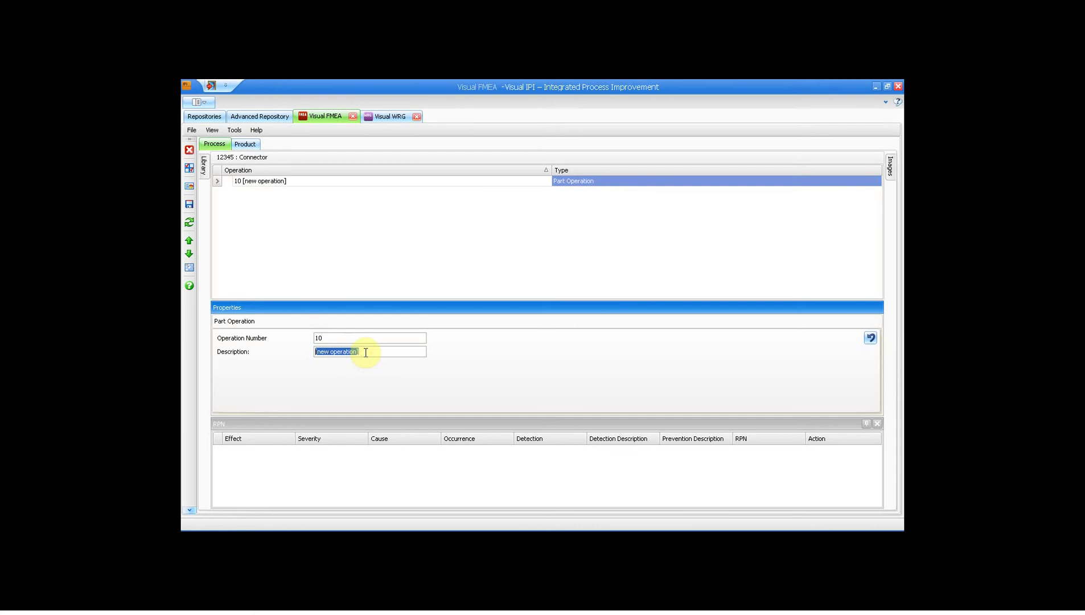
type("Str")
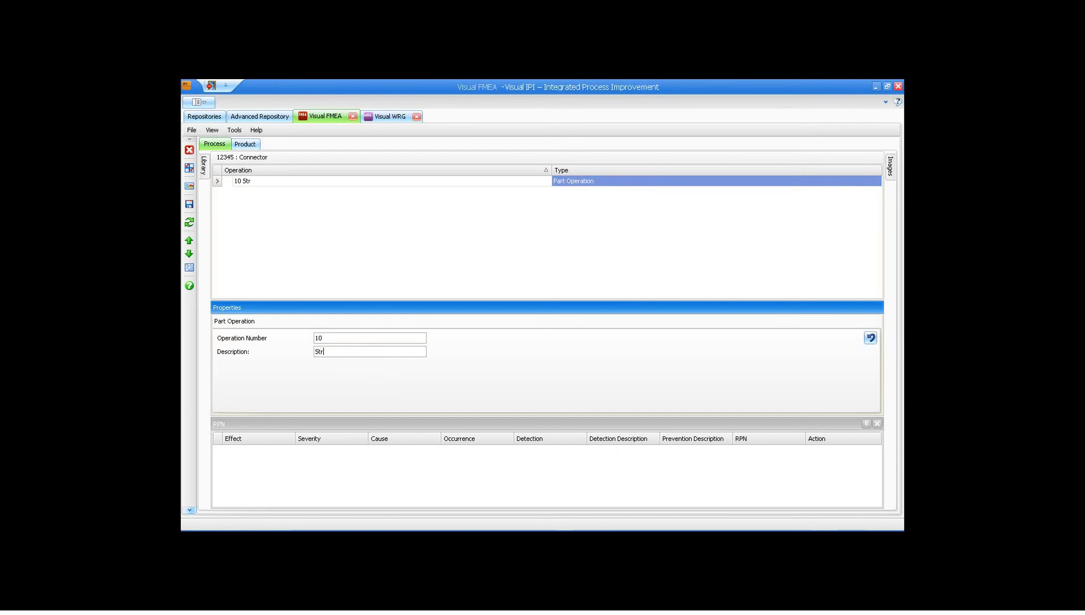
type("res")
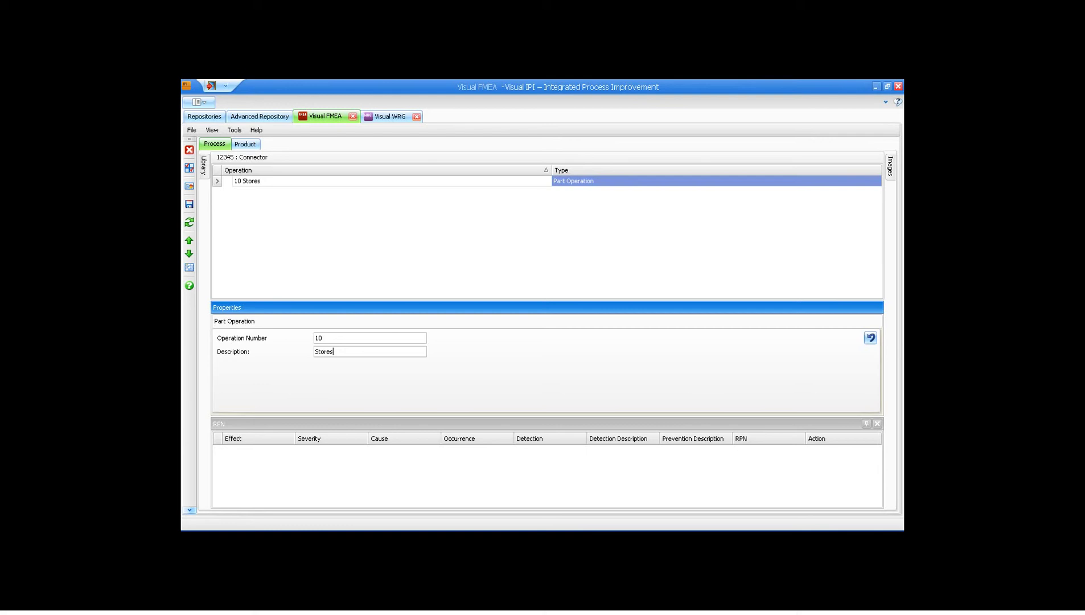
- Add operations 20 Saw and 30 Clean to the process
right_click(317, 224)
left_click(346, 232)
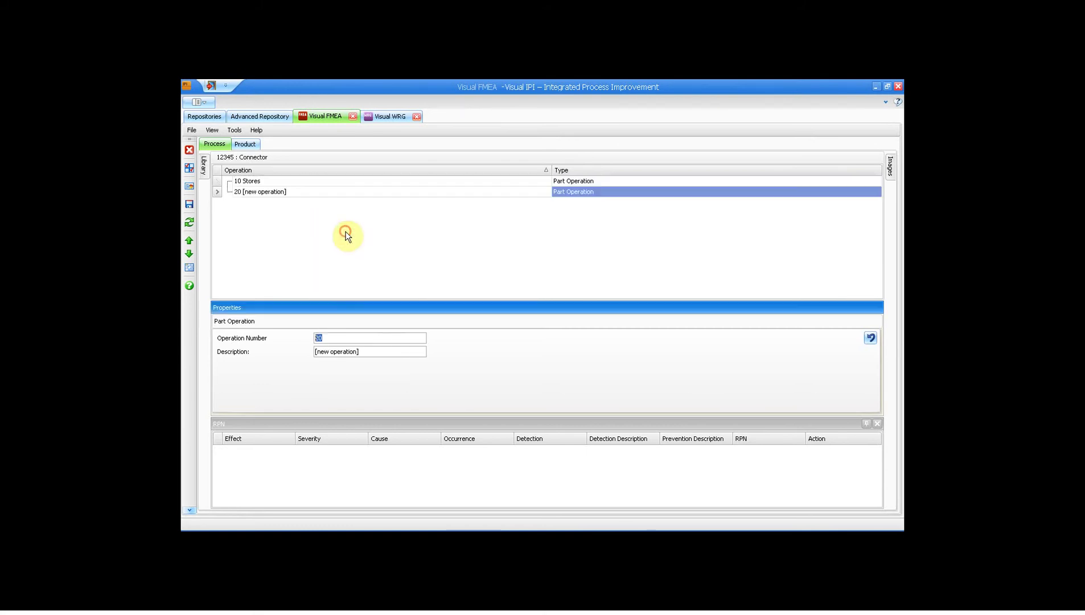
left_click(368, 351)
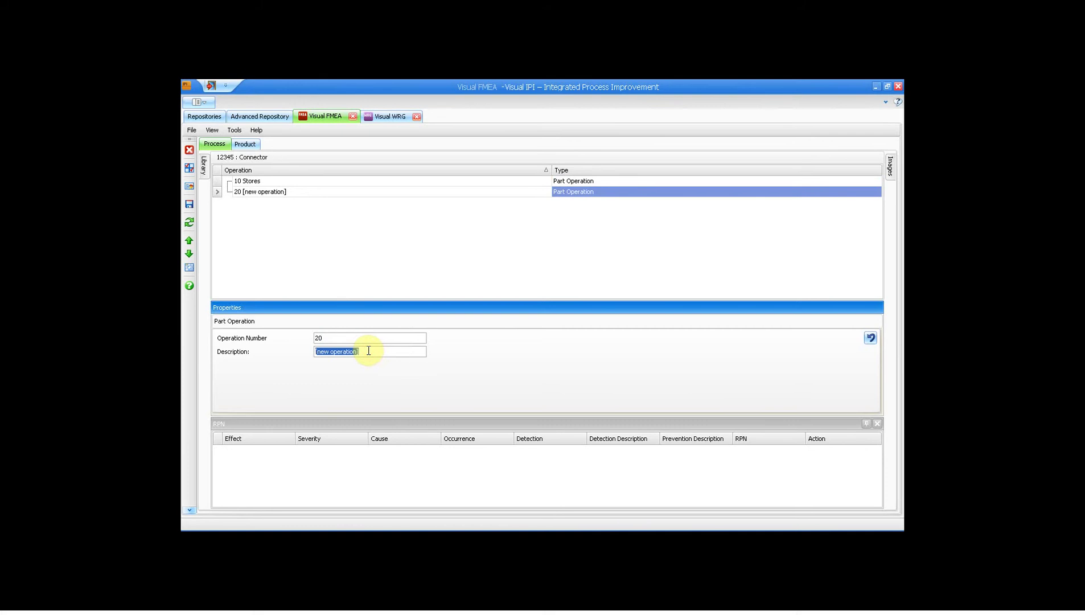
type("Saw")
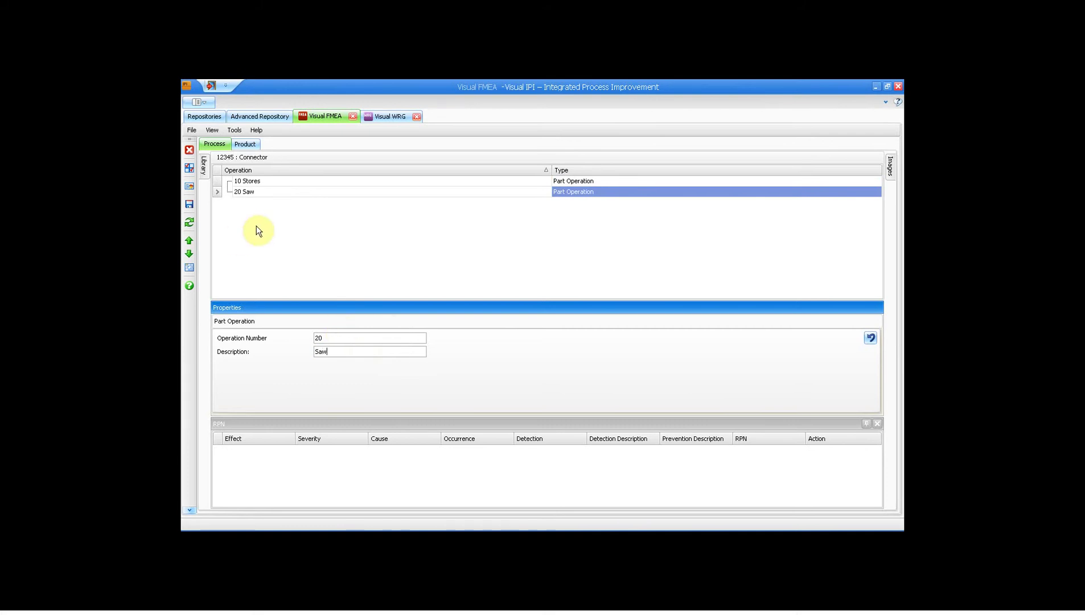
right_click(264, 226)
left_click(292, 234)
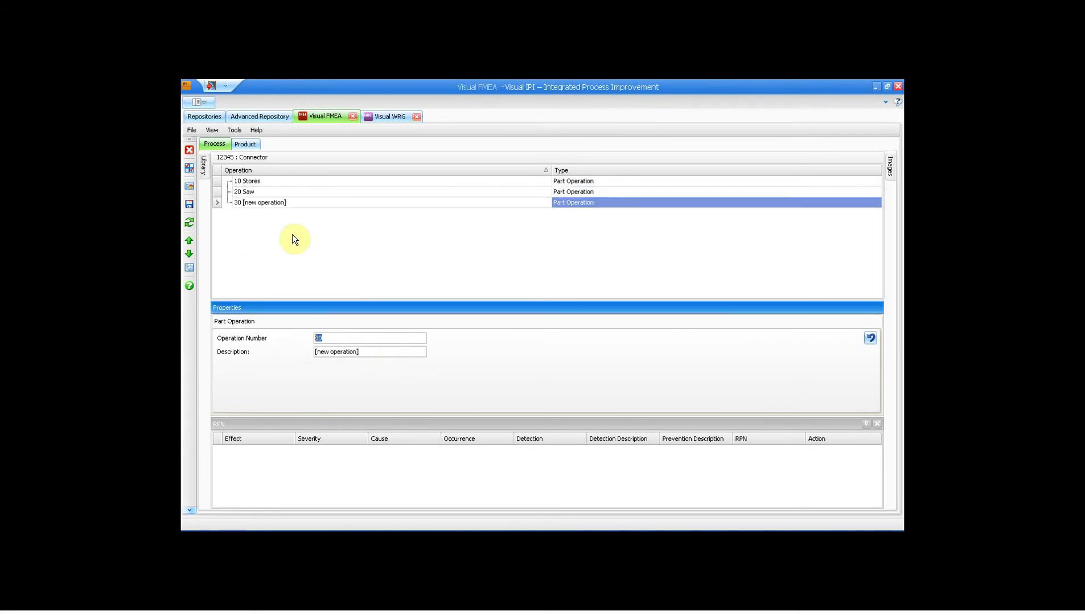
left_click(364, 351)
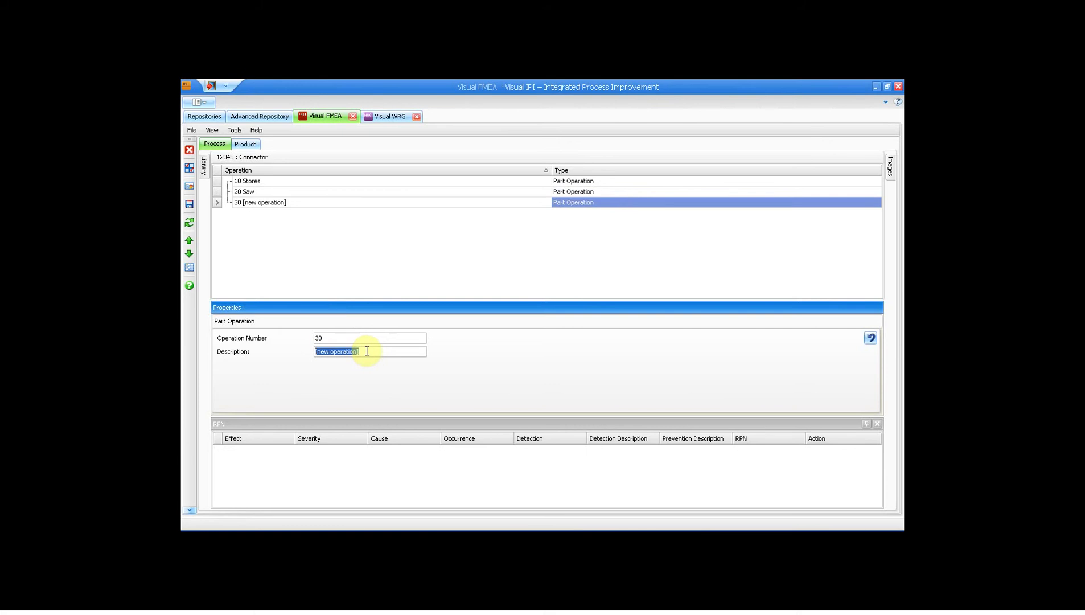
type("Clean")
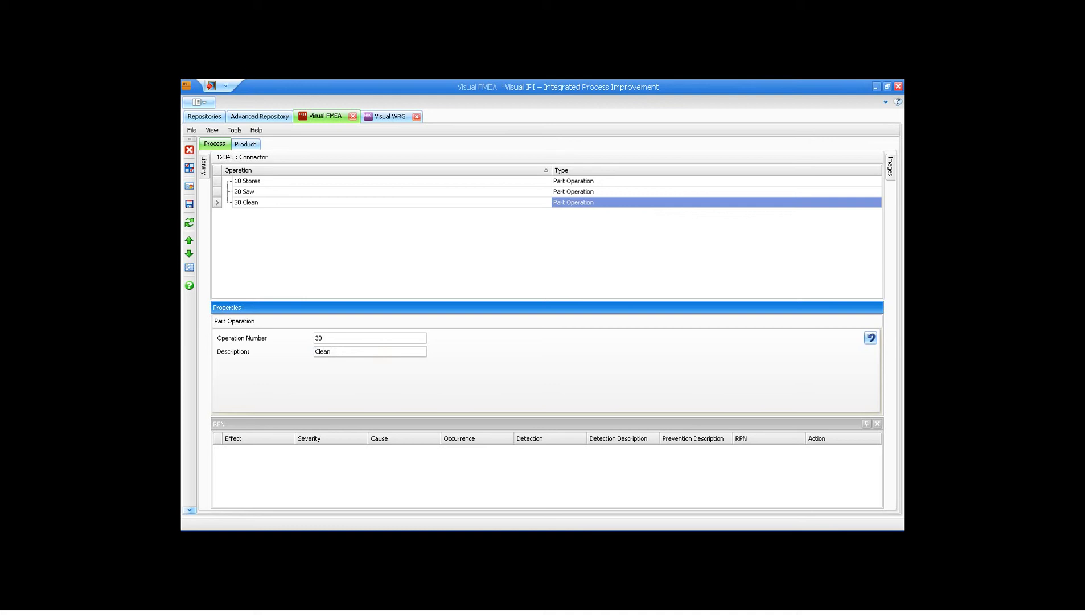
left_click(294, 241)
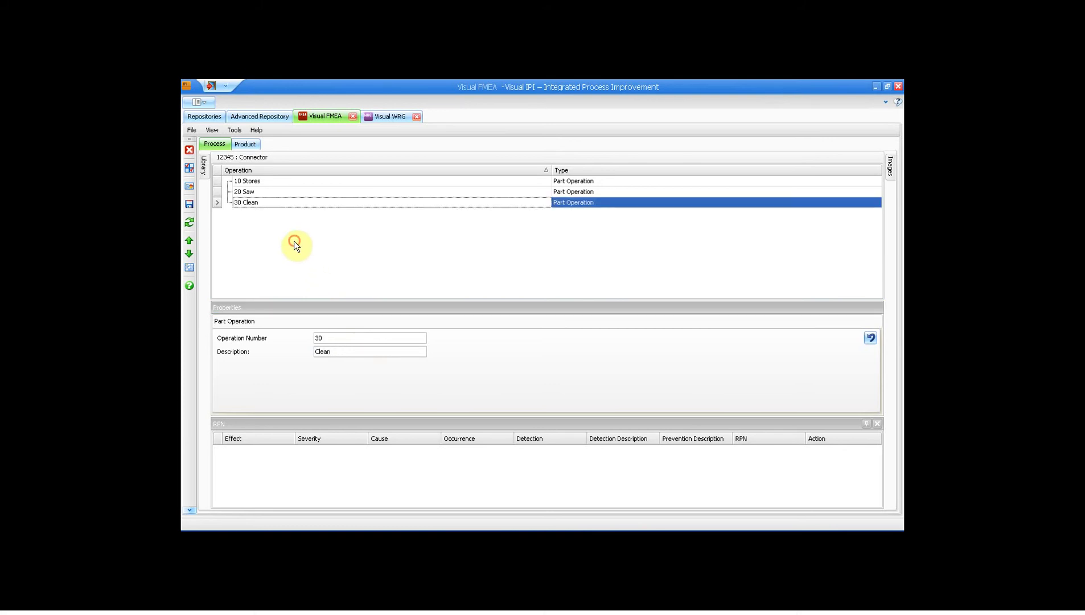
- Under 10 Stores add step 'Stock card & release material' with Operation and Move classes
left_click(257, 182)
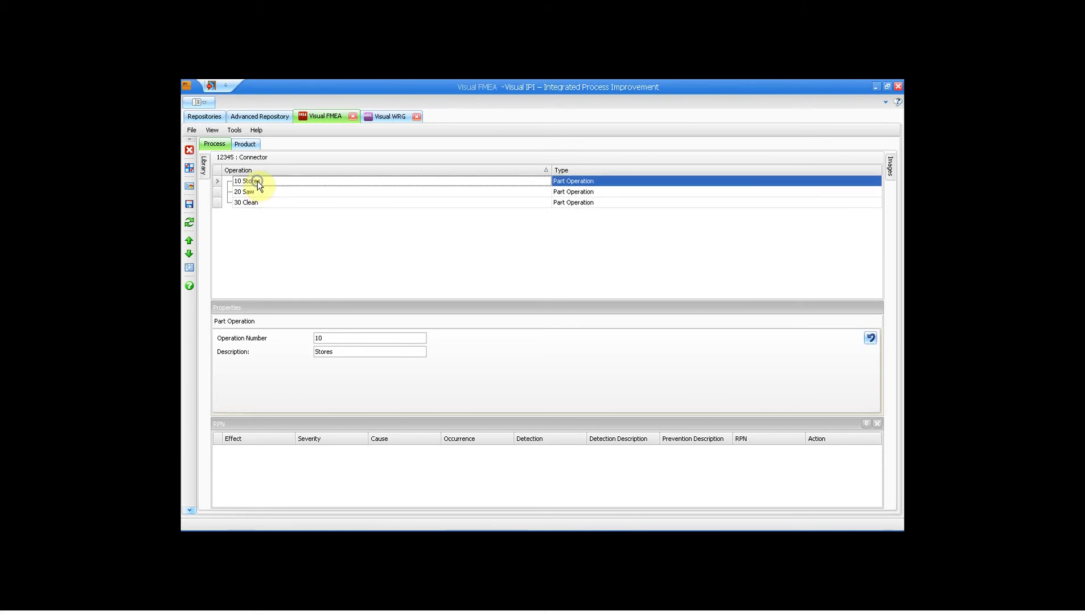
right_click(258, 182)
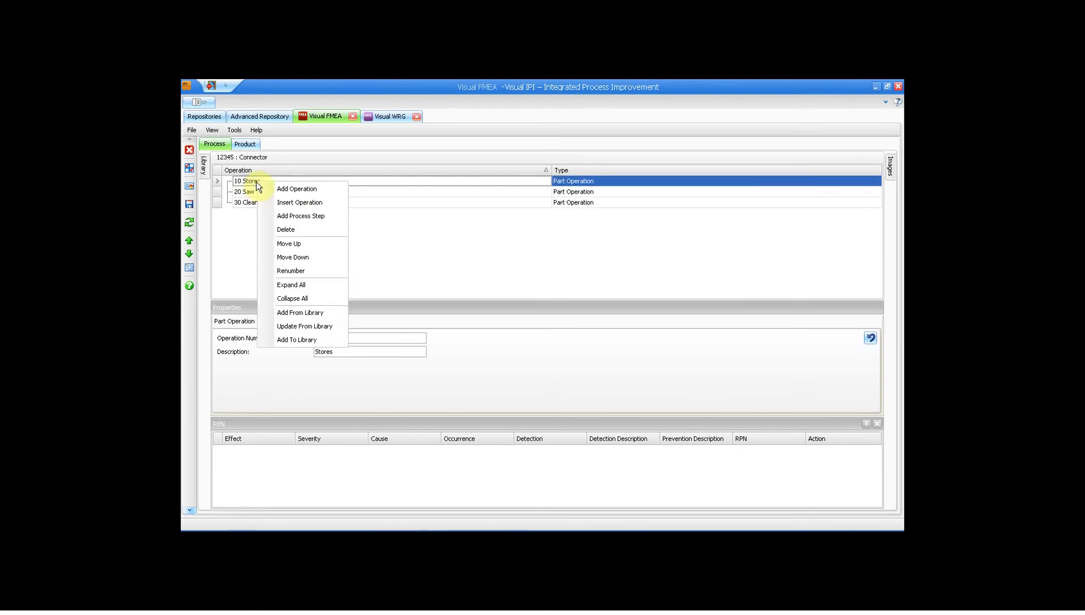
left_click(294, 215)
triple_click(333, 353)
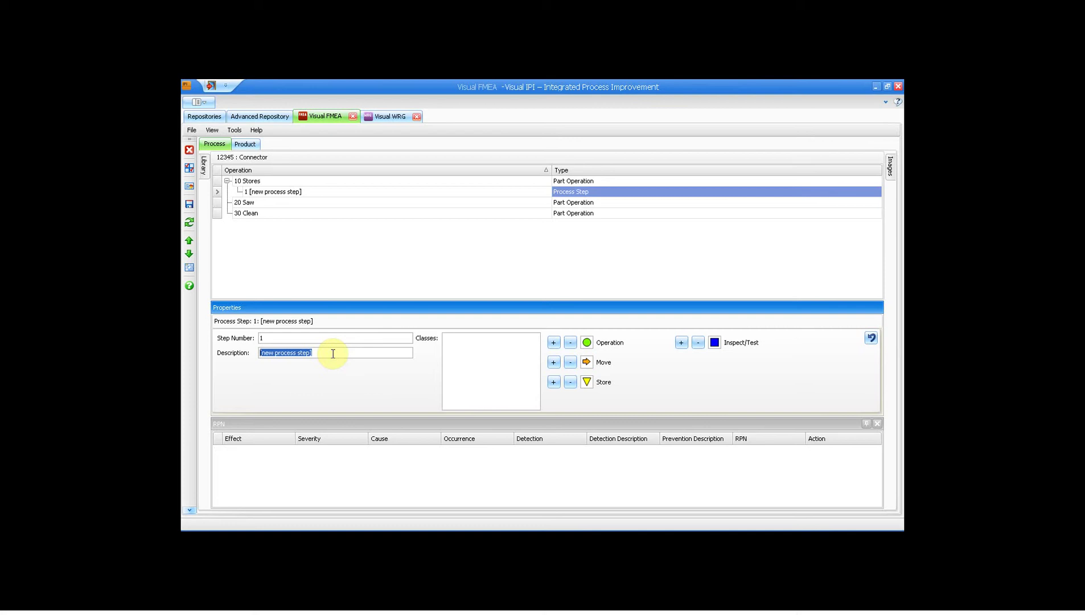
type("St")
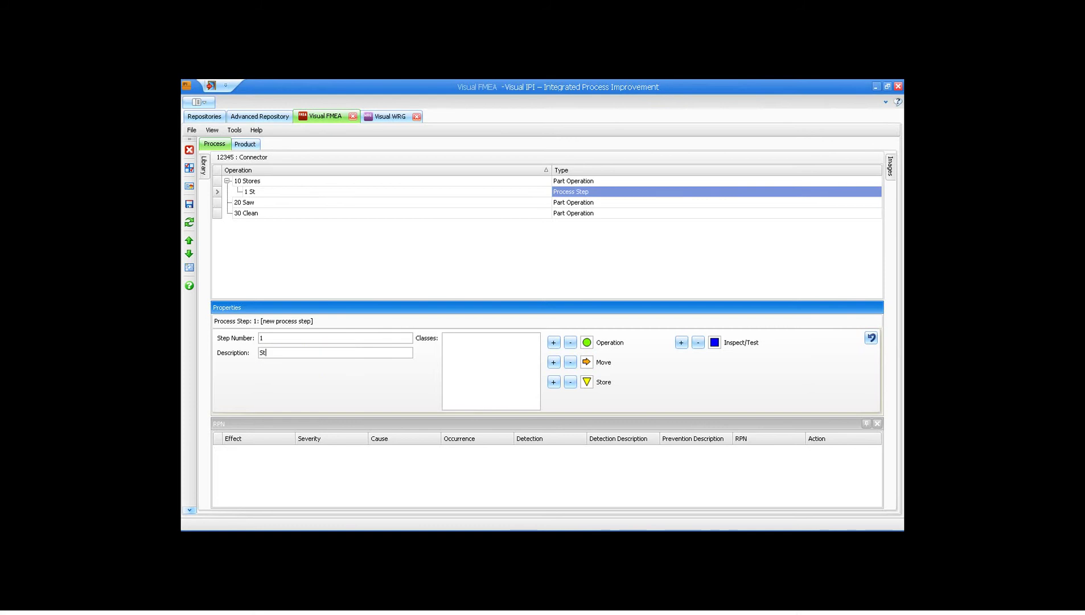
type("ock card & release material")
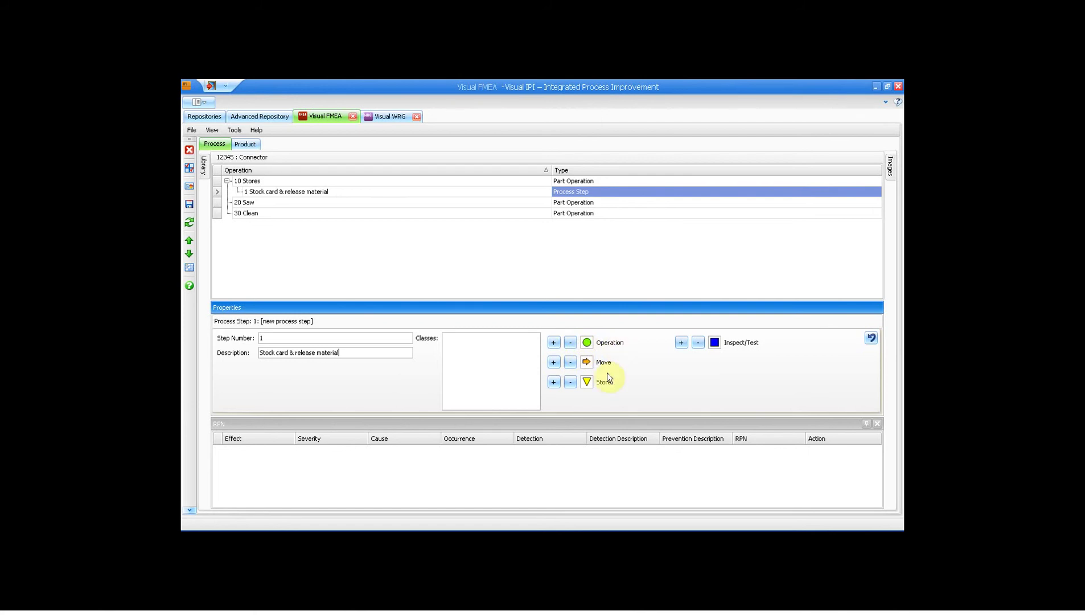
left_click(553, 342)
left_click(553, 362)
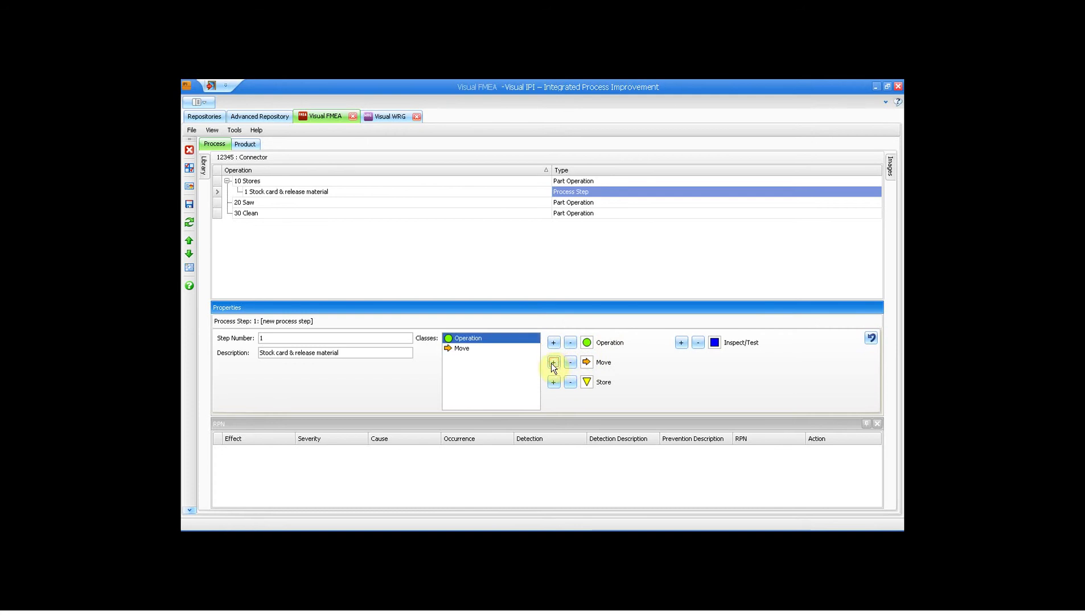
- Add process step Load Material under 20 Saw, classed as Move
left_click(281, 203)
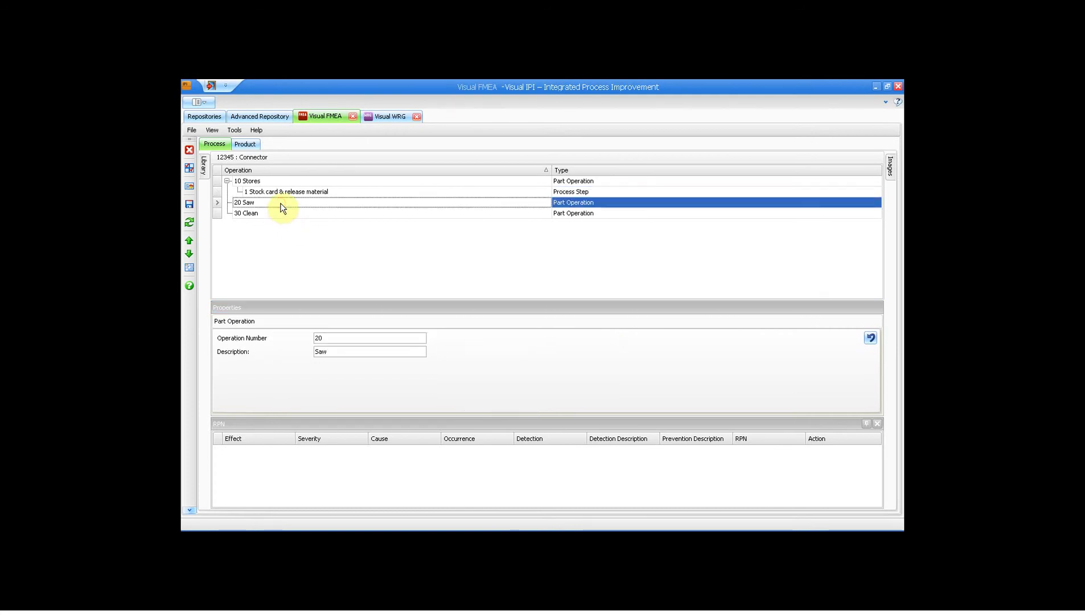
right_click(294, 205)
left_click(319, 240)
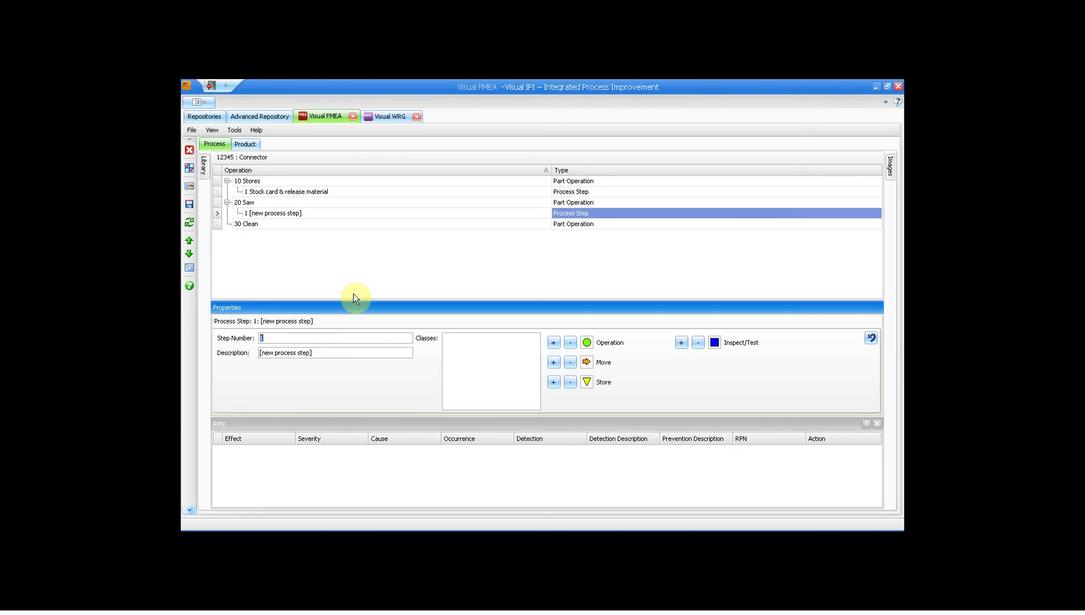
left_click(349, 351)
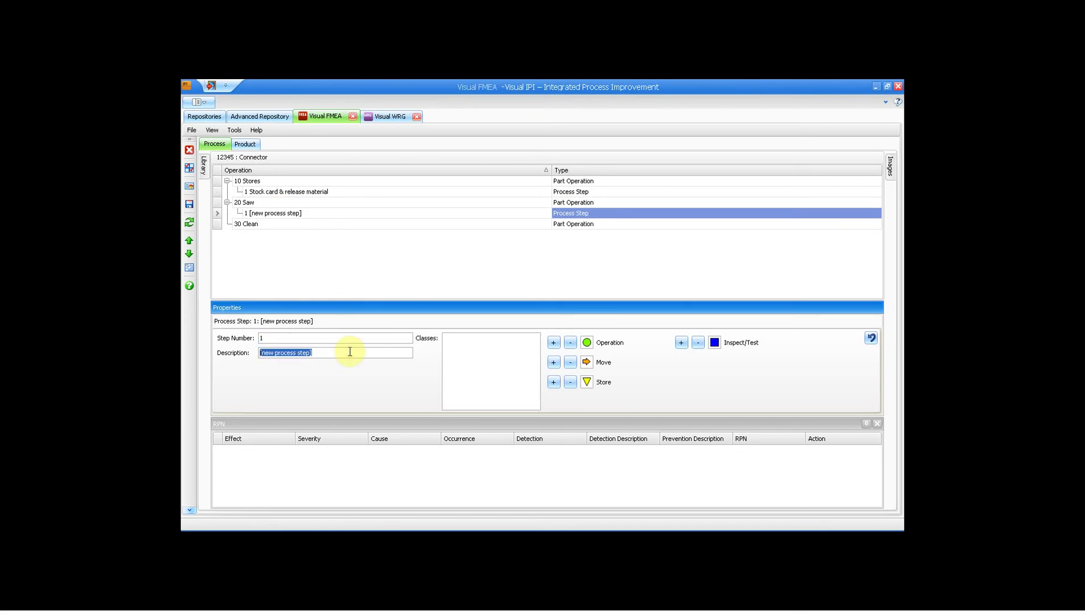
type("Load Material")
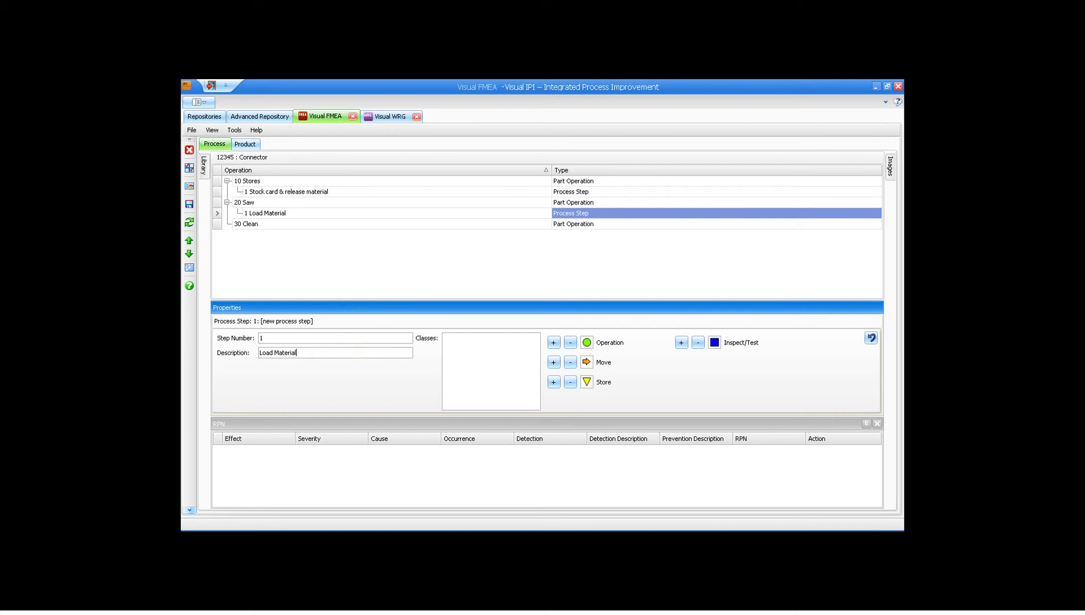
left_click(552, 362)
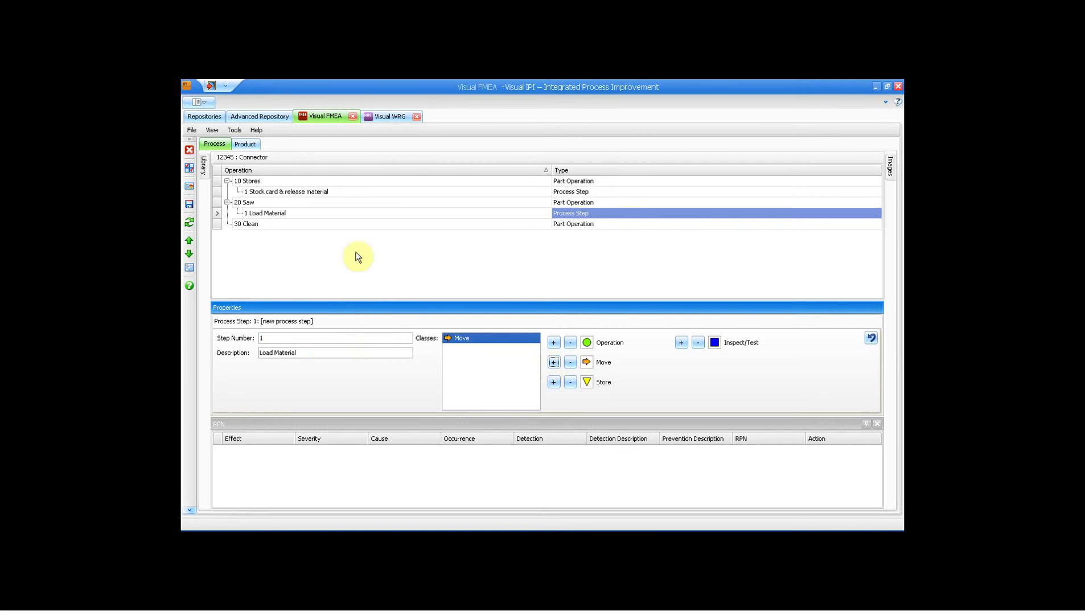
- Add a second Saw step, Cut bar, classed as Operation
right_click(306, 205)
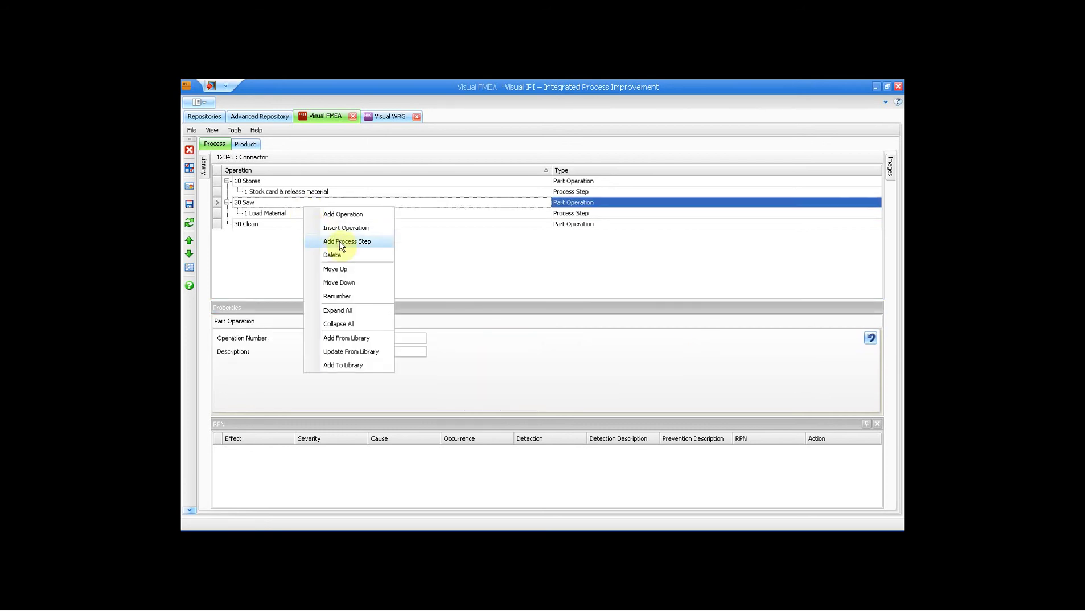
left_click(339, 241)
left_click(344, 353)
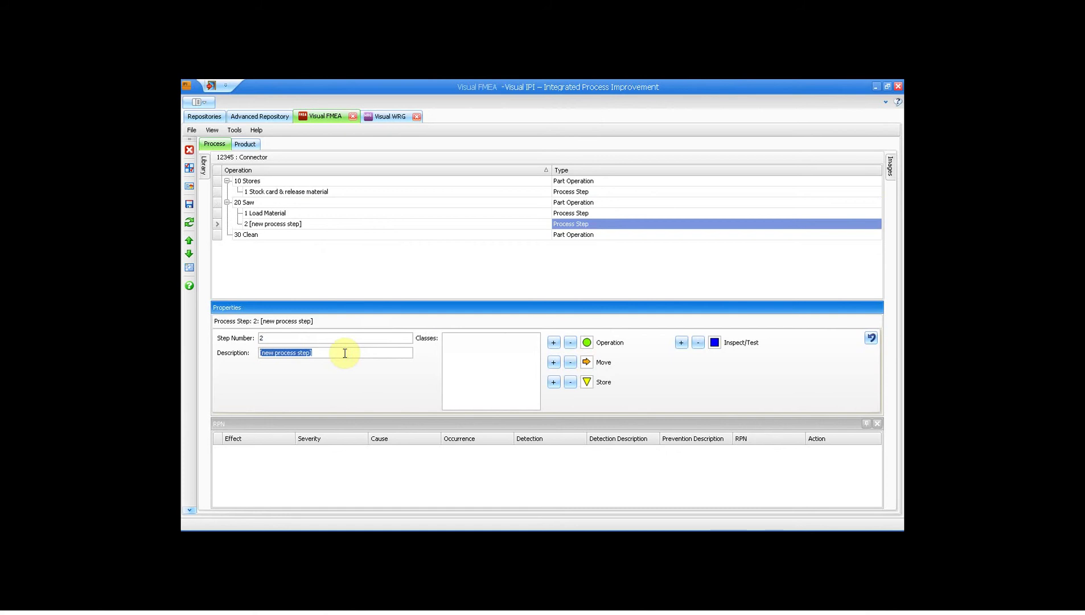
type("Cut bar")
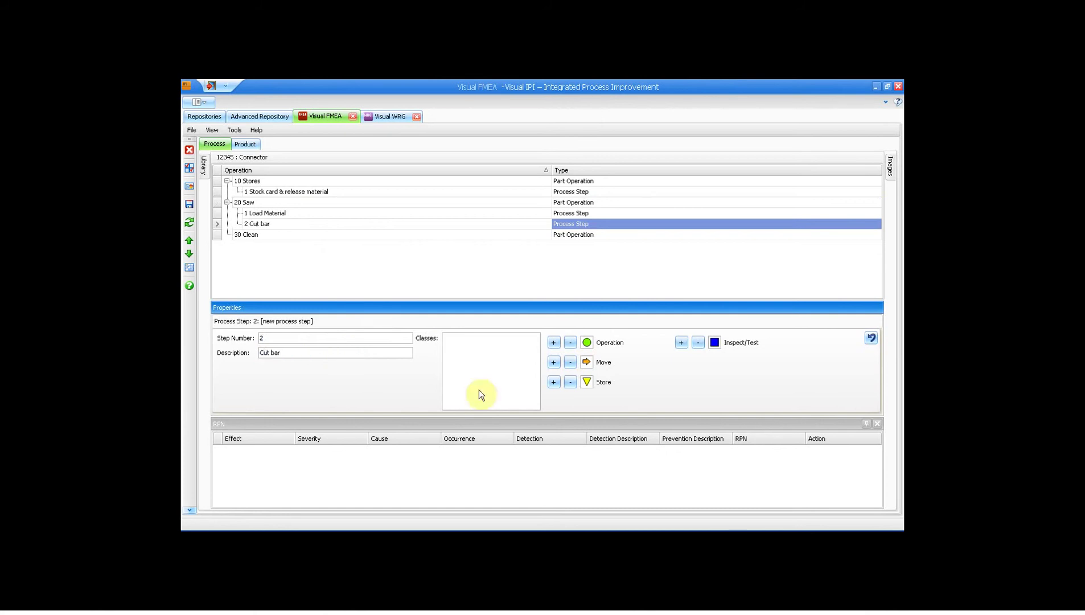
left_click(553, 342)
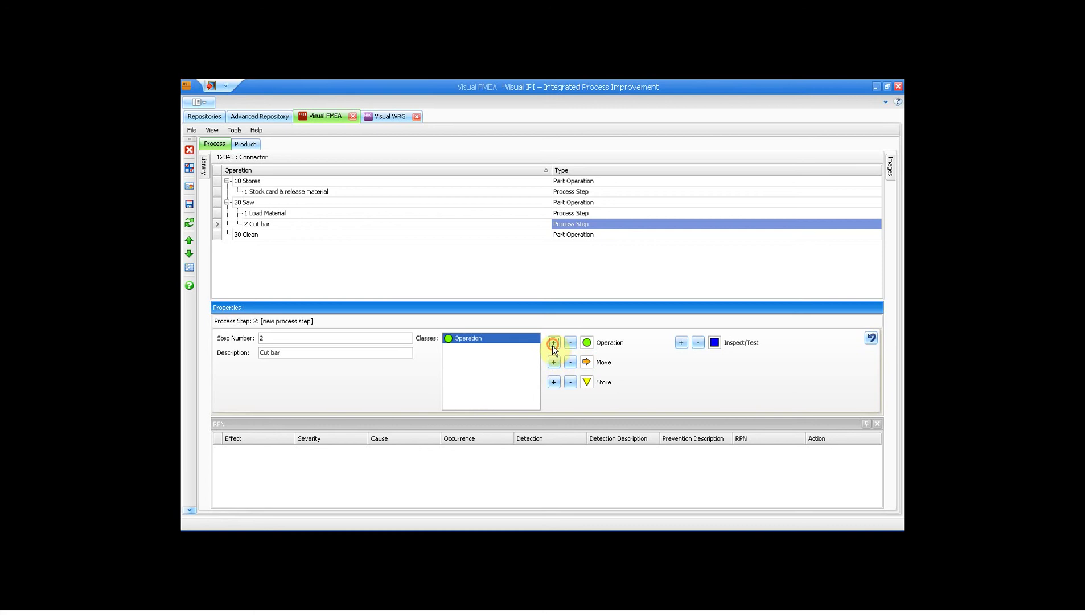
- Add step Unload & Inspect under 20 Saw with Move and Inspect/Test classes, then save
right_click(291, 200)
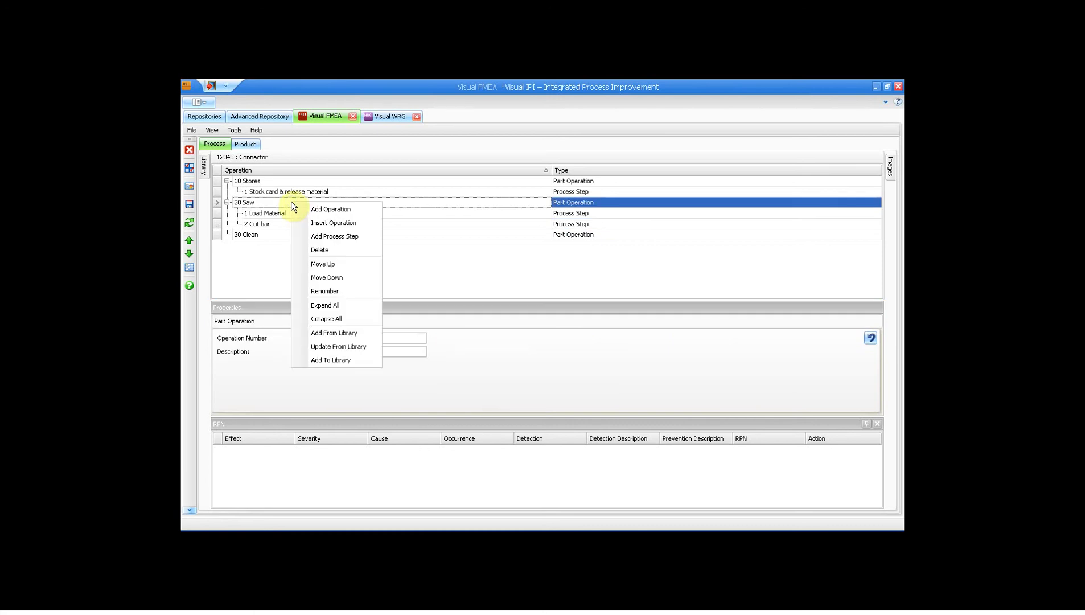
left_click(333, 236)
triple_click(346, 352)
type("U")
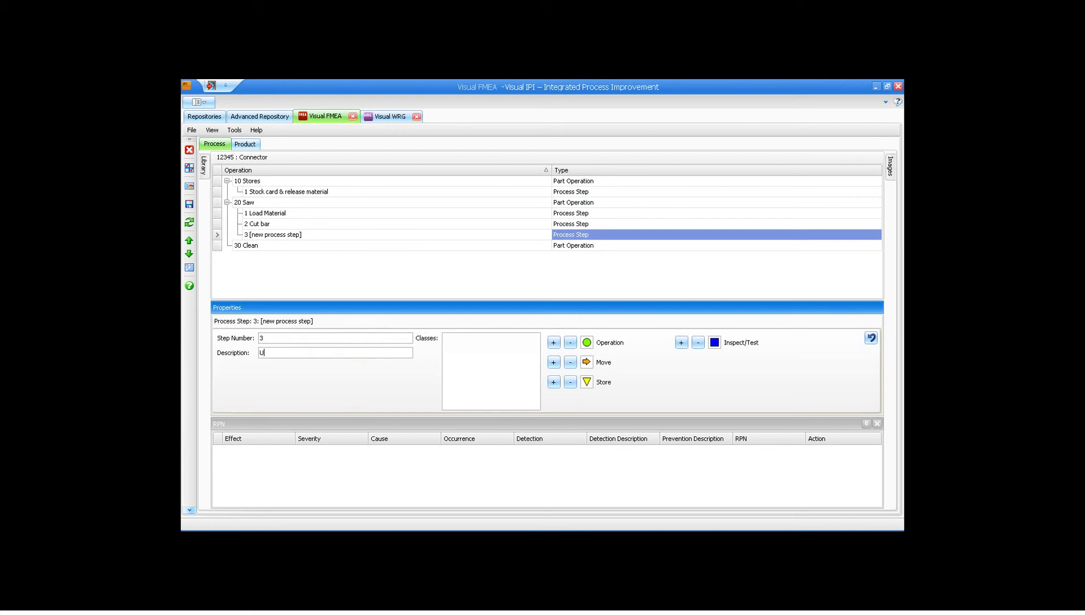
type("nload & Inspect")
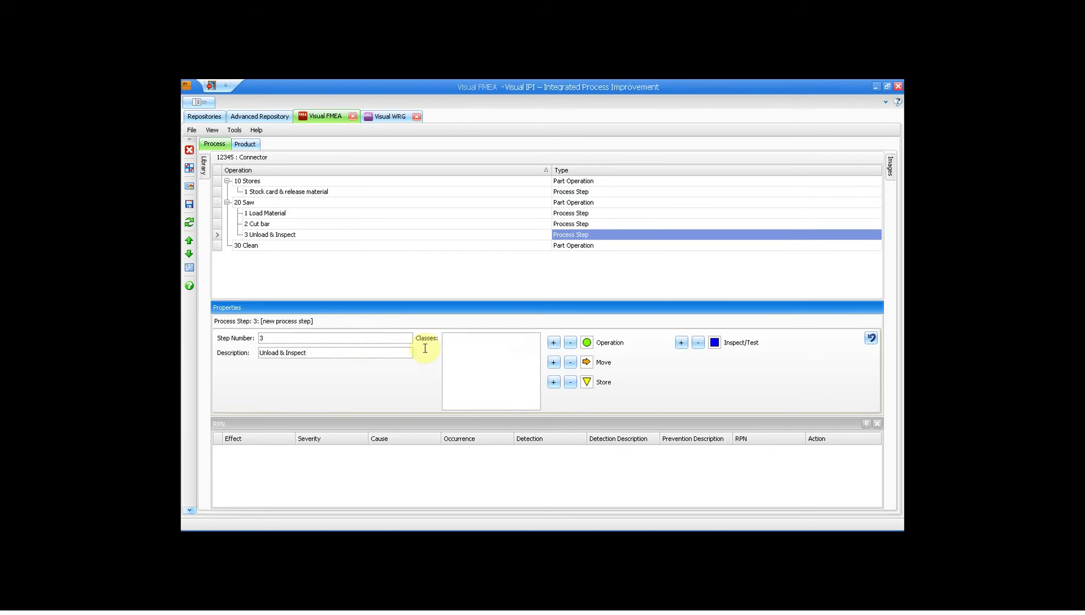
left_click(553, 362)
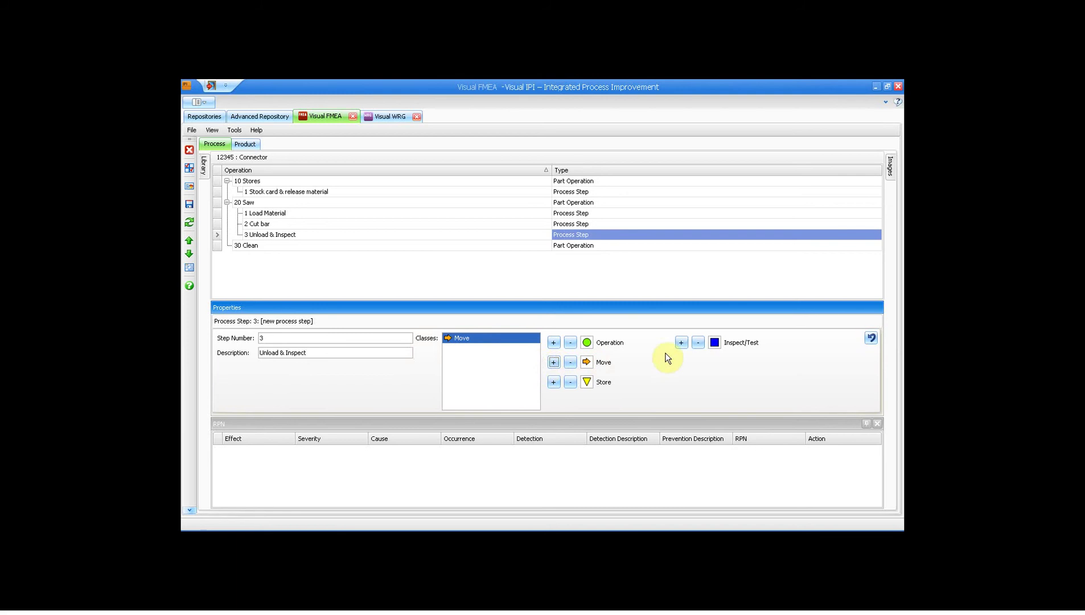
left_click(681, 342)
left_click(189, 204)
- Build the Process / Inspection Flow Chart from the FMEA in Visual WRG
left_click(385, 117)
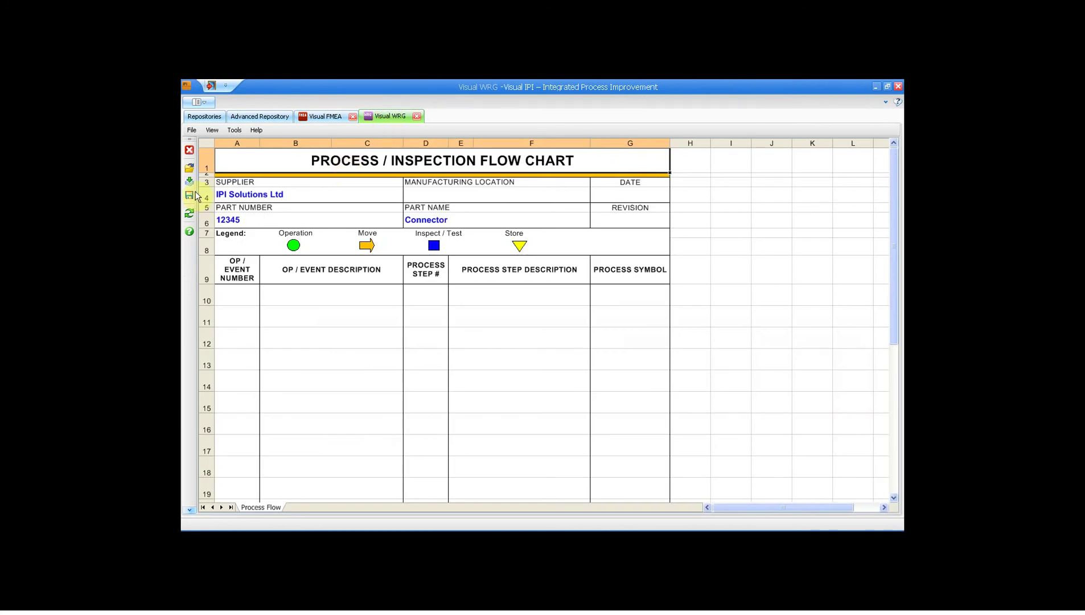
left_click(190, 183)
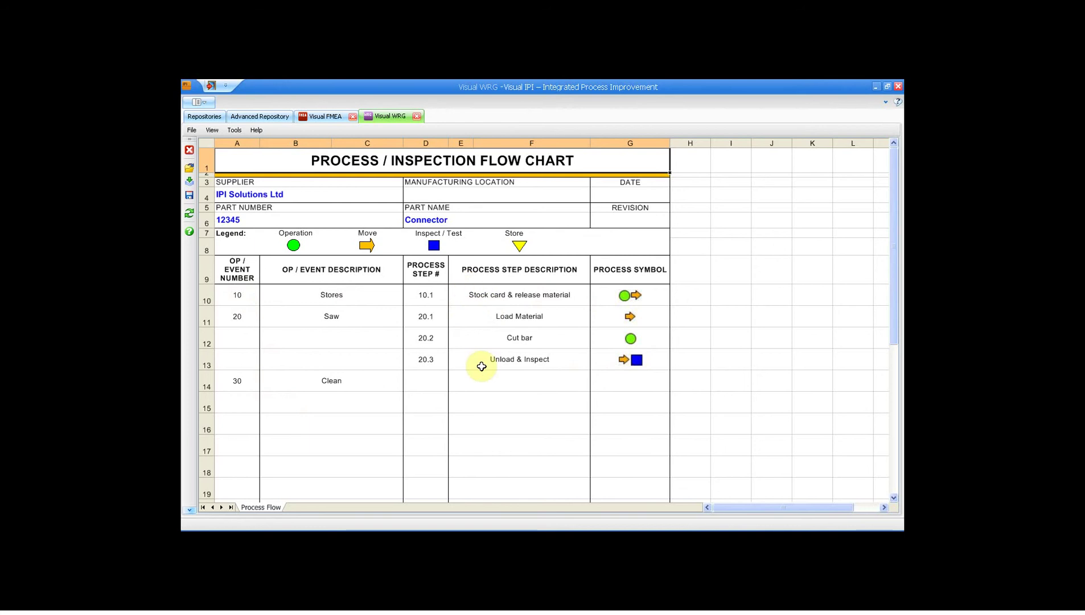
- Dismiss the flow chart's Save As dialog unsaved and go back to the Visual FMEA tree
left_click(189, 195)
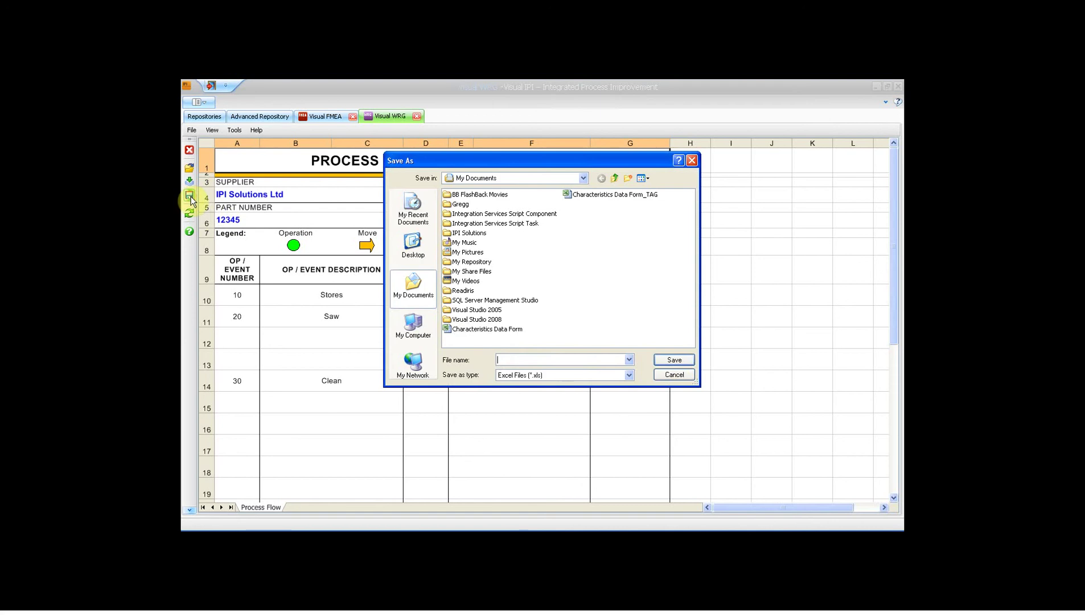
left_click(674, 375)
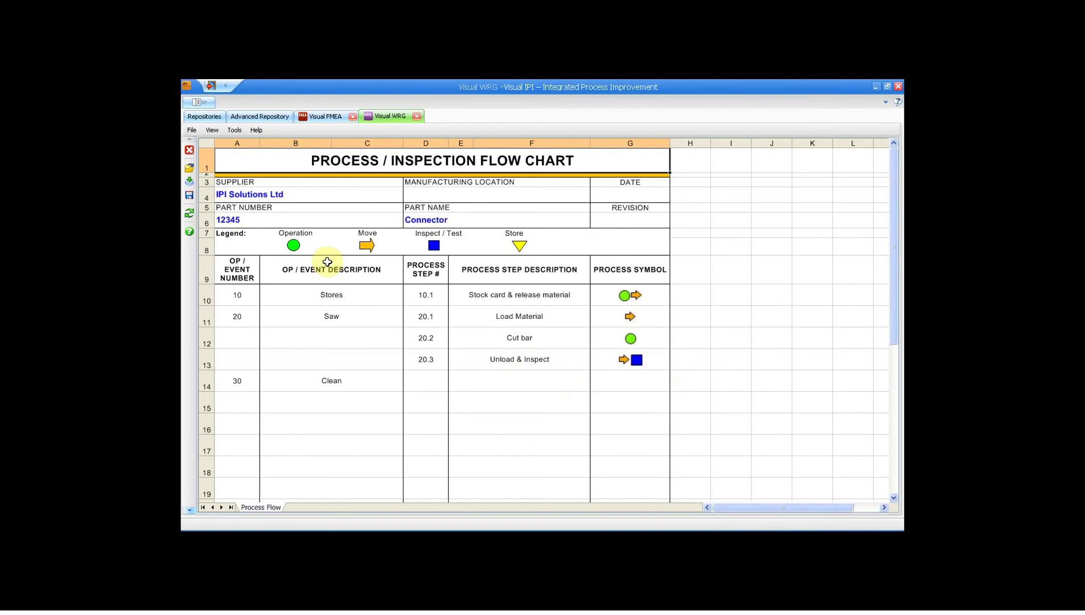
left_click(326, 118)
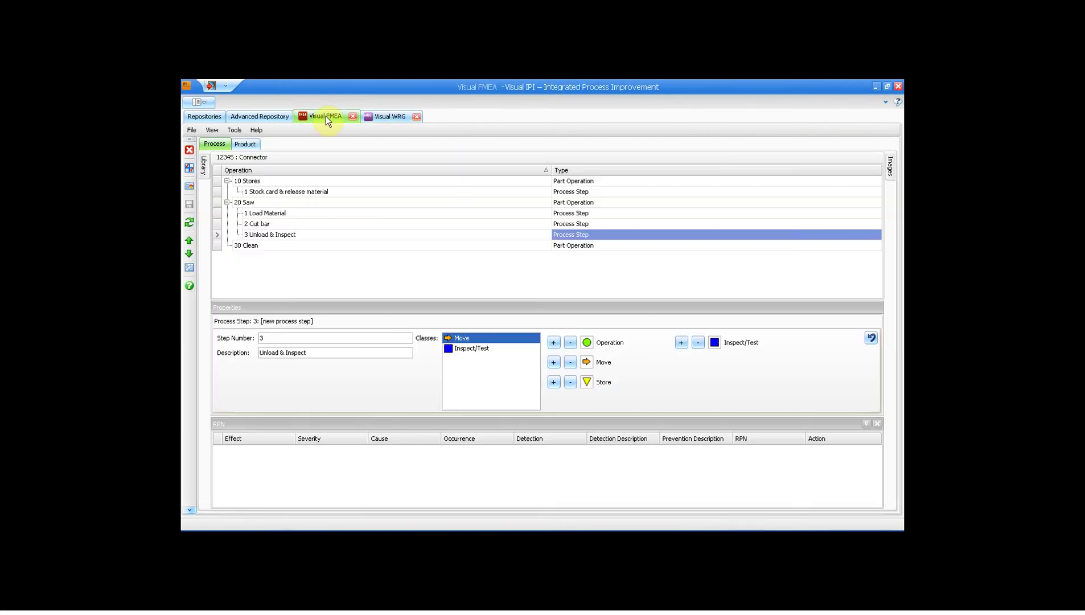
- Attach a PPS characteristic of type Product, described Length, to step 2 Cut bar
left_click(275, 224)
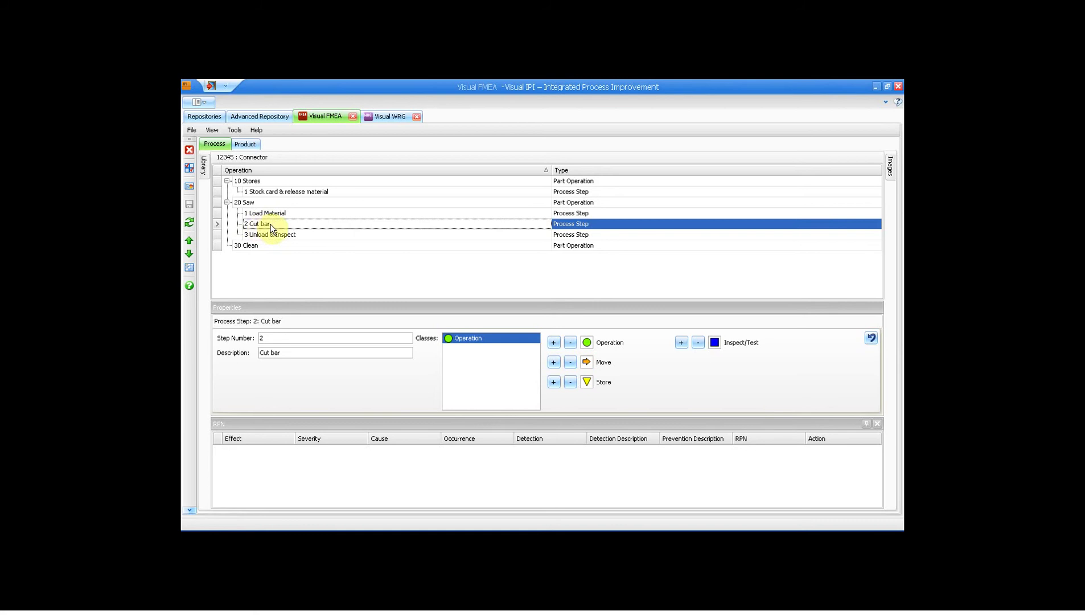
right_click(272, 226)
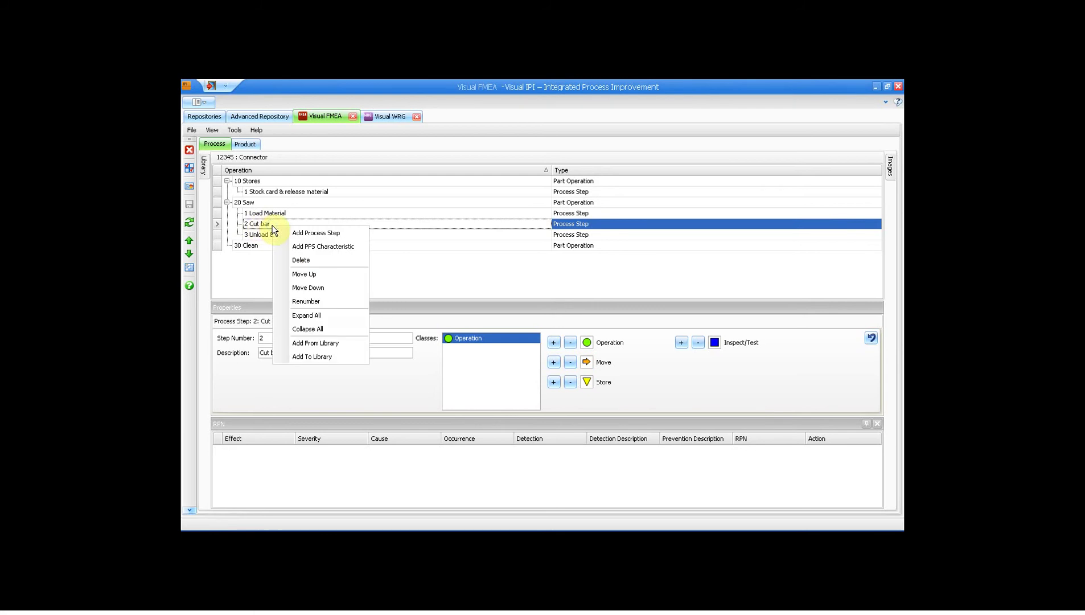
left_click(319, 246)
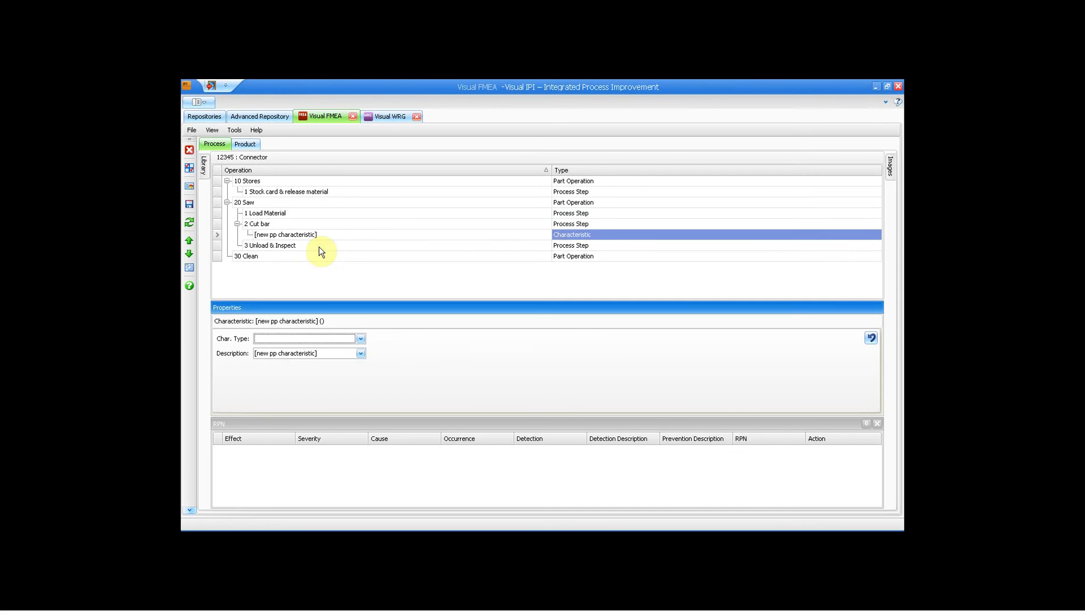
left_click(359, 338)
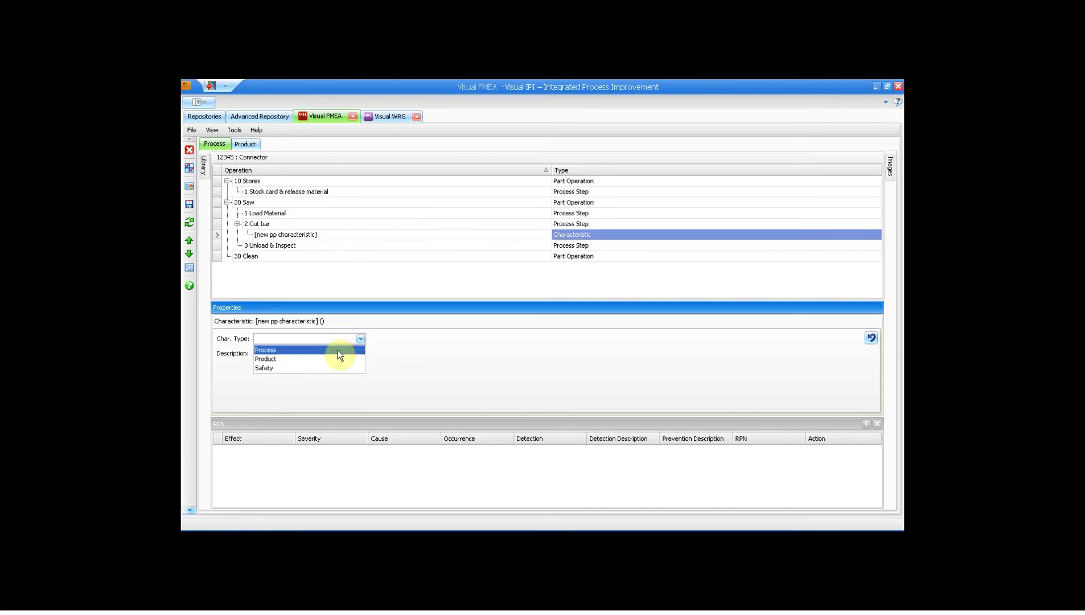
left_click(331, 359)
left_click(338, 354)
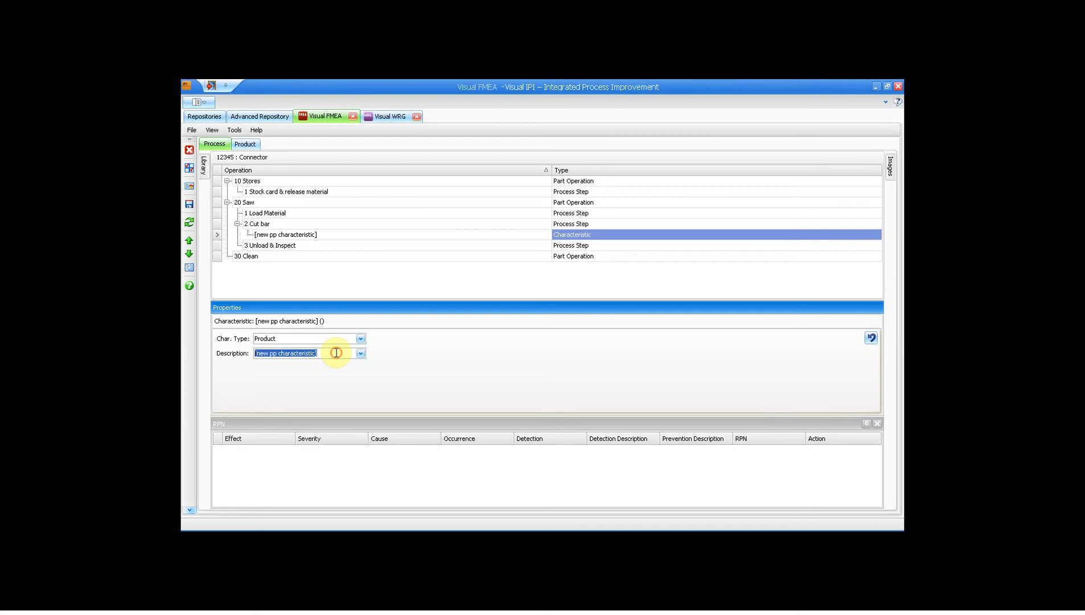
type("Length")
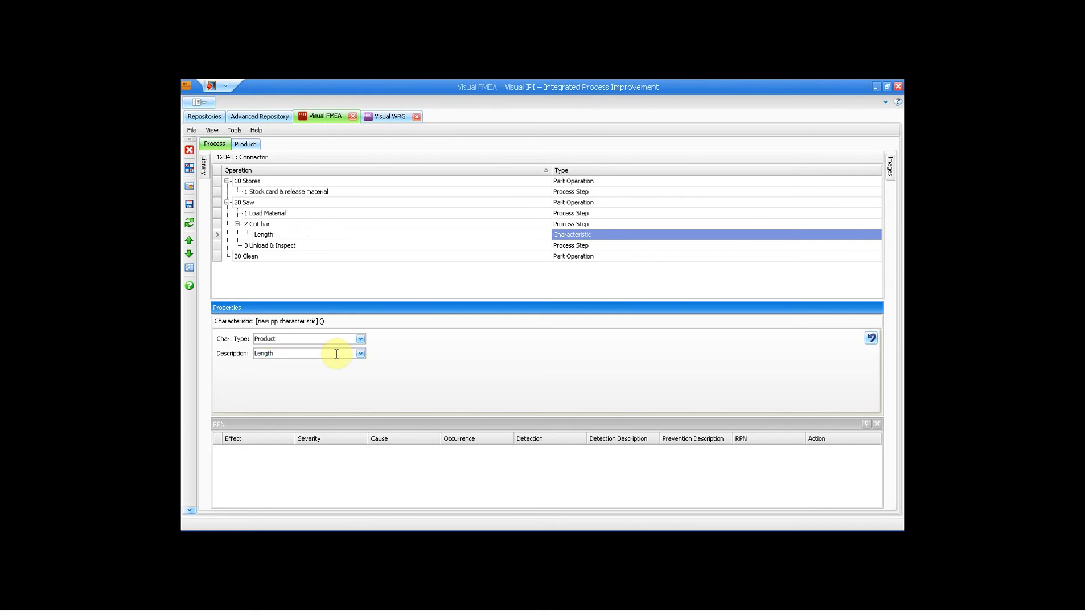
left_click(291, 235)
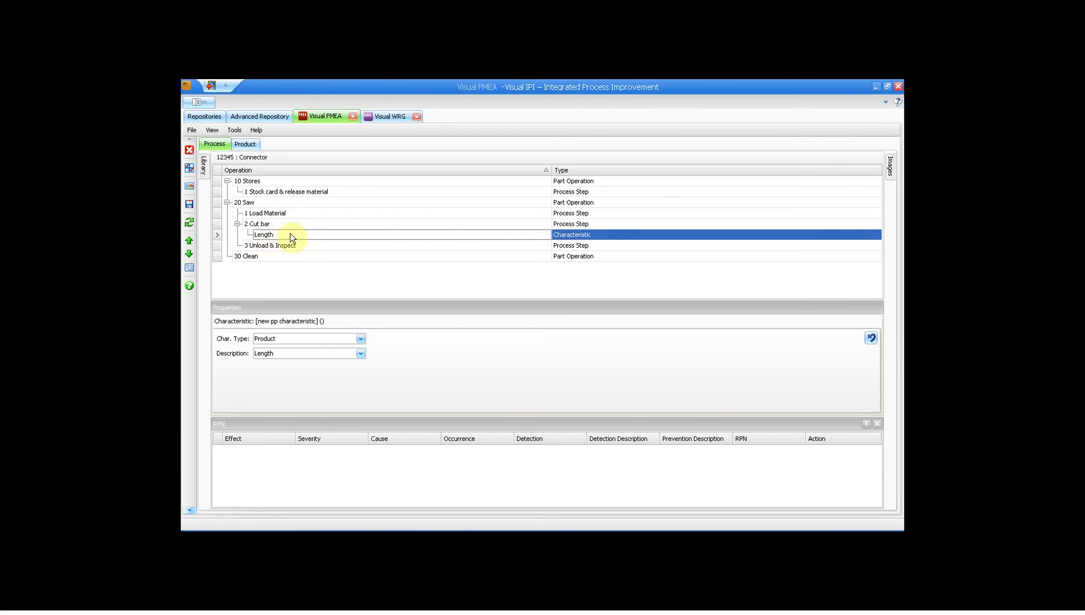
- Add potential failure mode Too Short under the Length characteristic
right_click(290, 233)
left_click(318, 255)
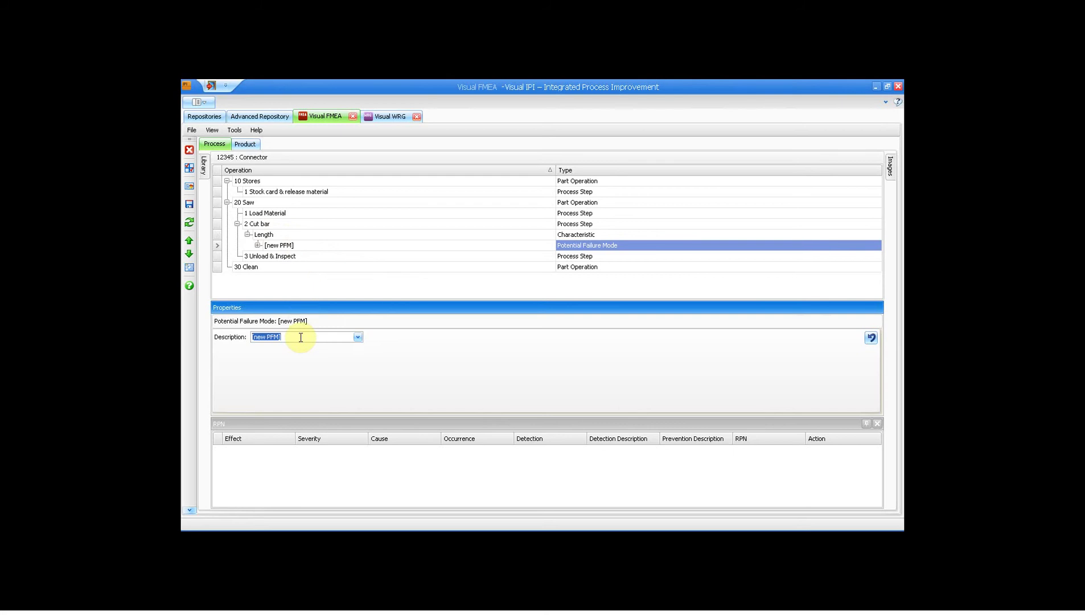
type("Too Short")
left_click(357, 337)
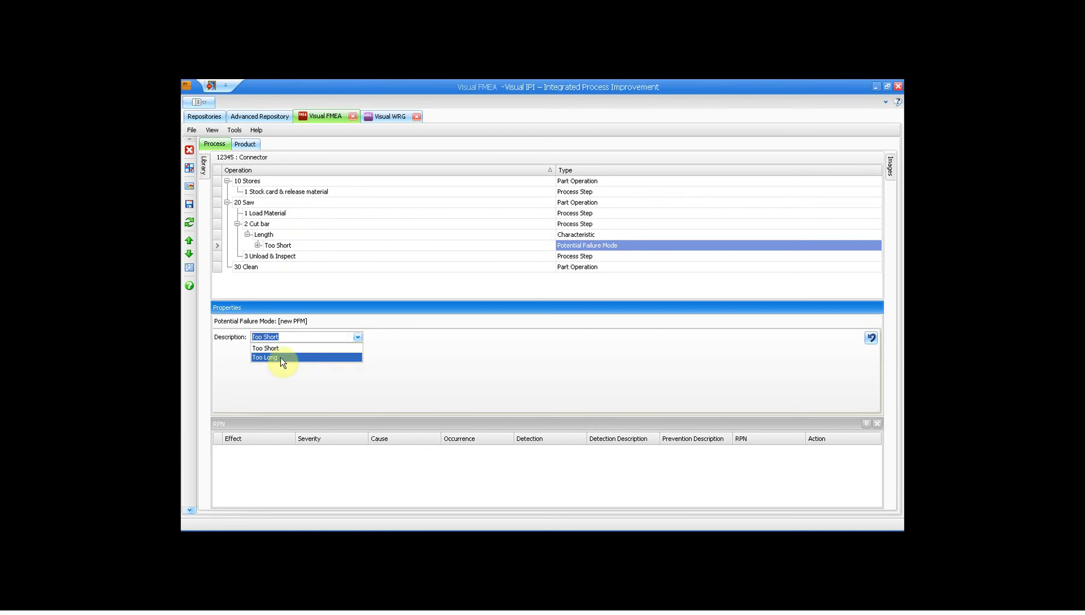
- Add a second failure mode under Length, Too Long, from the Description list
right_click(285, 239)
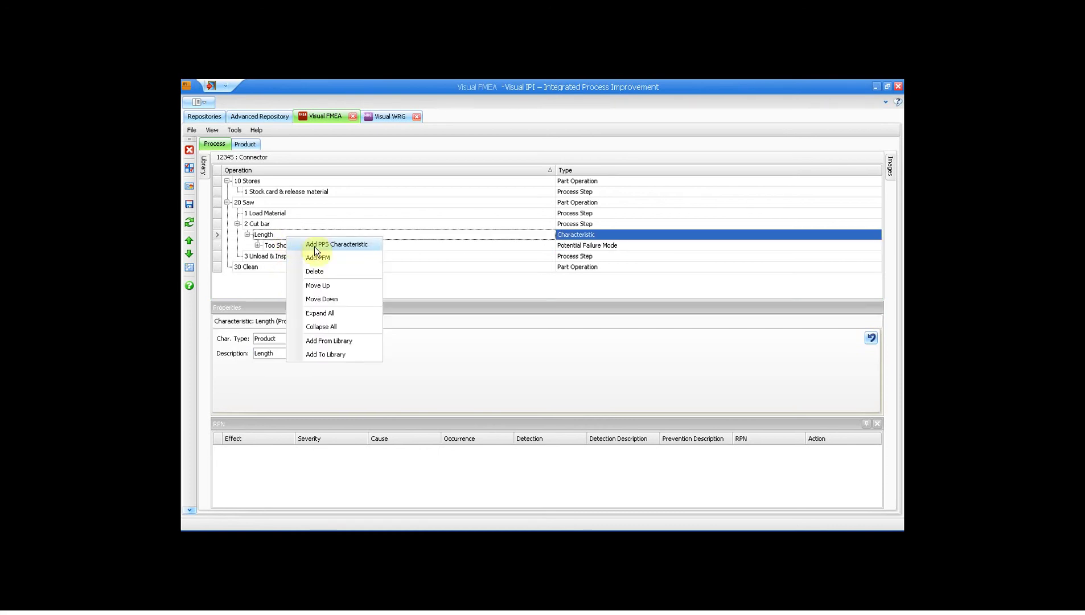
left_click(316, 258)
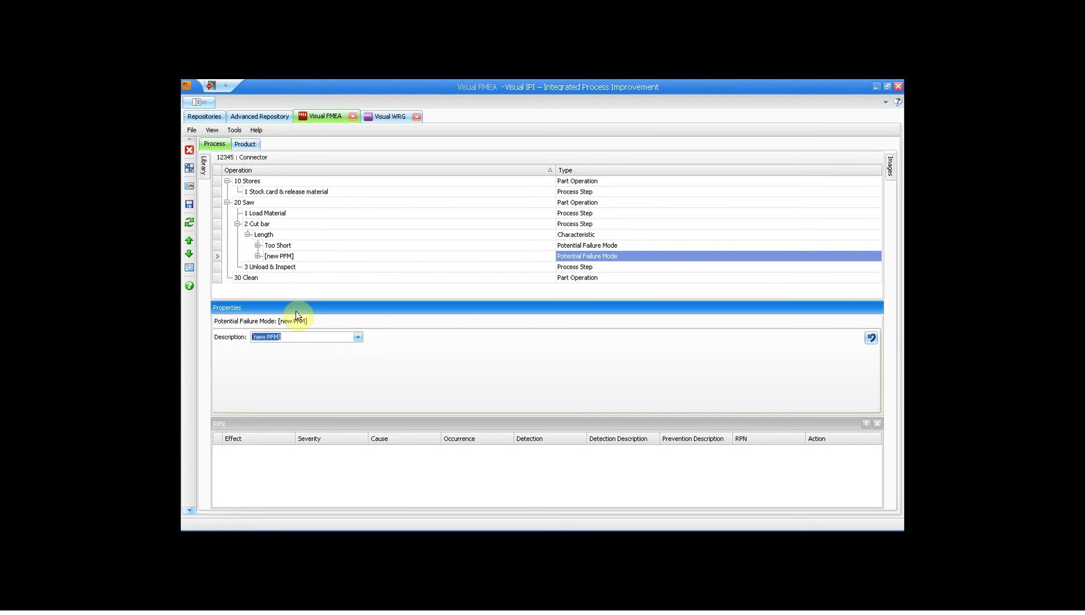
left_click(357, 337)
left_click(333, 357)
left_click(283, 247)
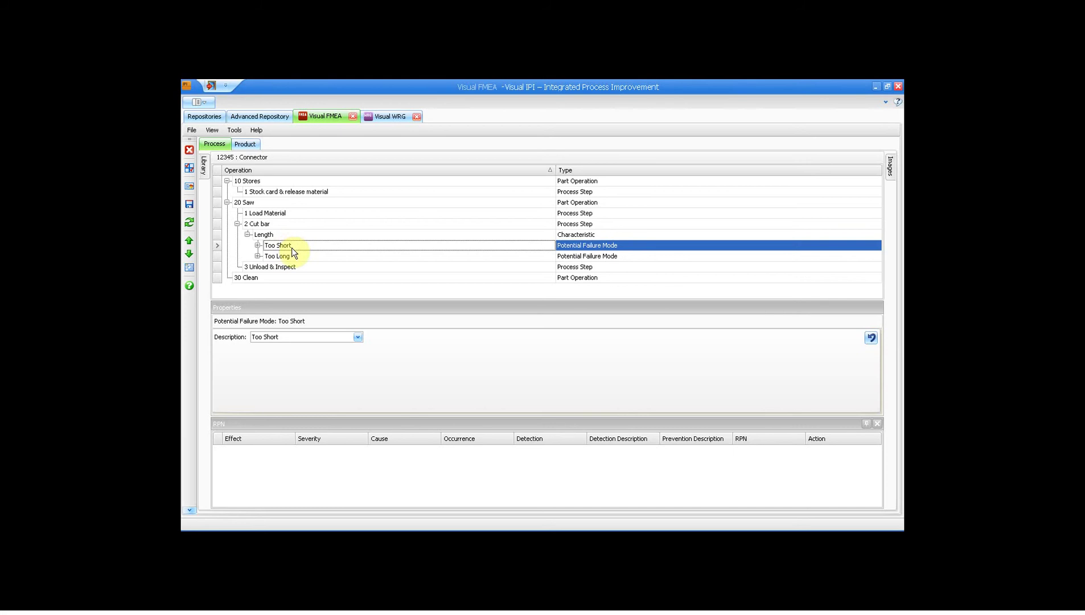
- Give Too Short the effect Scrap (High) with severity 7: High
right_click(291, 246)
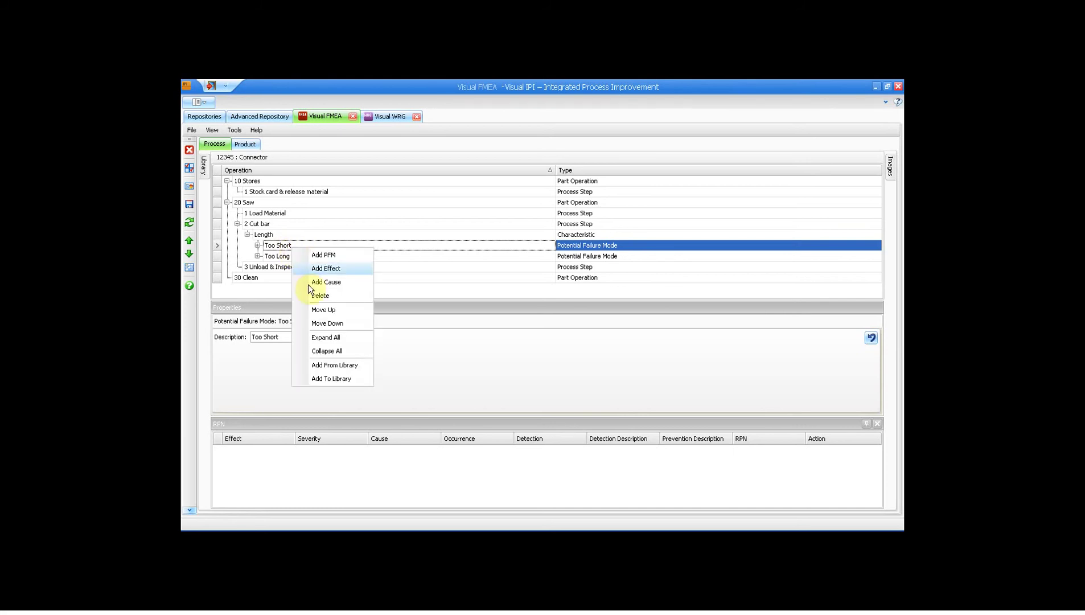
left_click(336, 267)
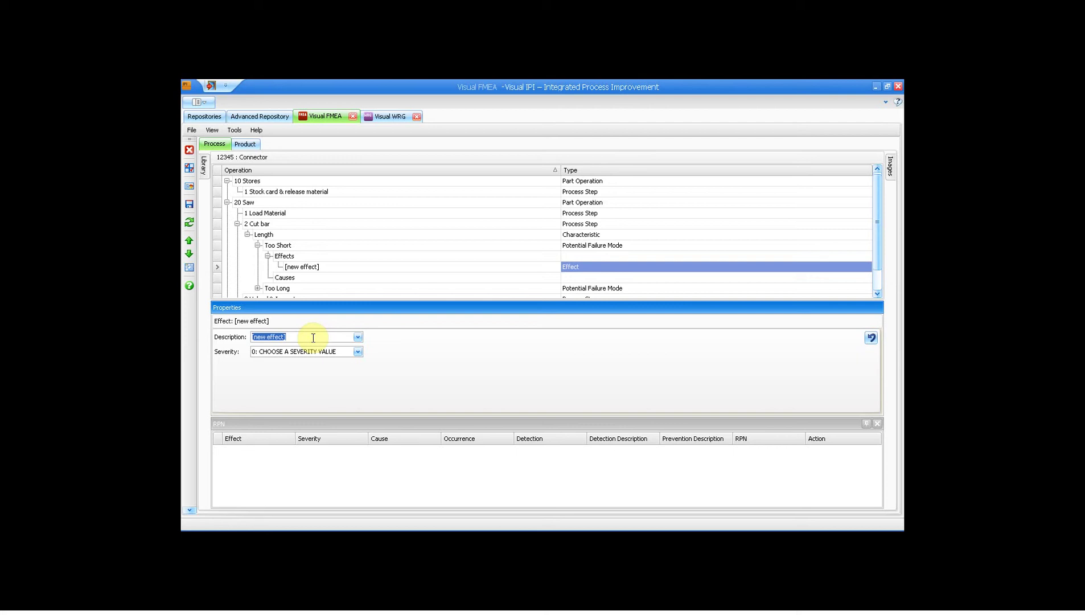
type("Scrap (High")
left_click(358, 351)
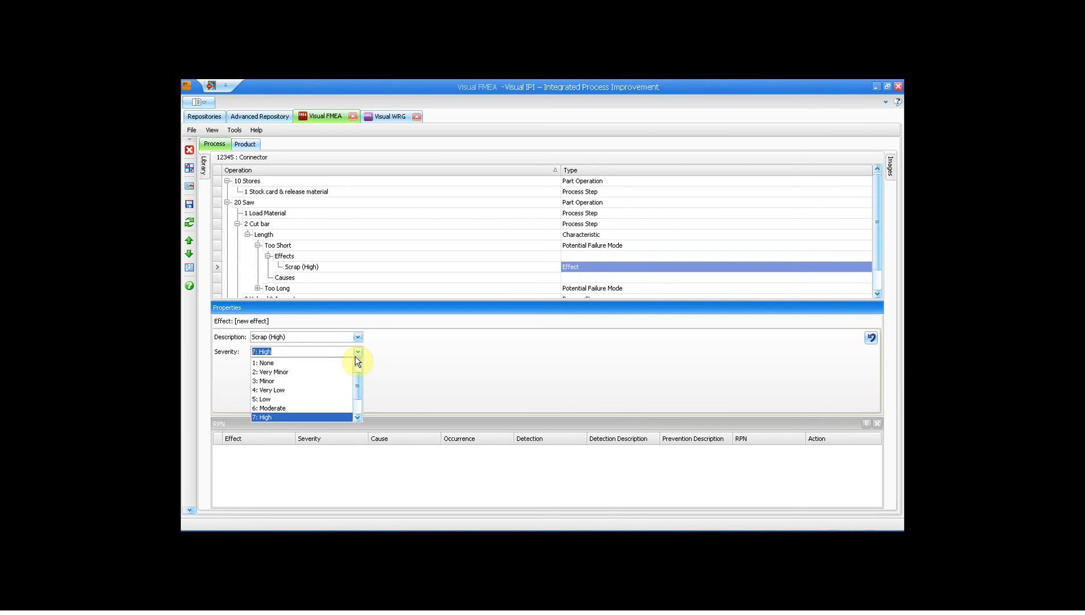
left_click(331, 418)
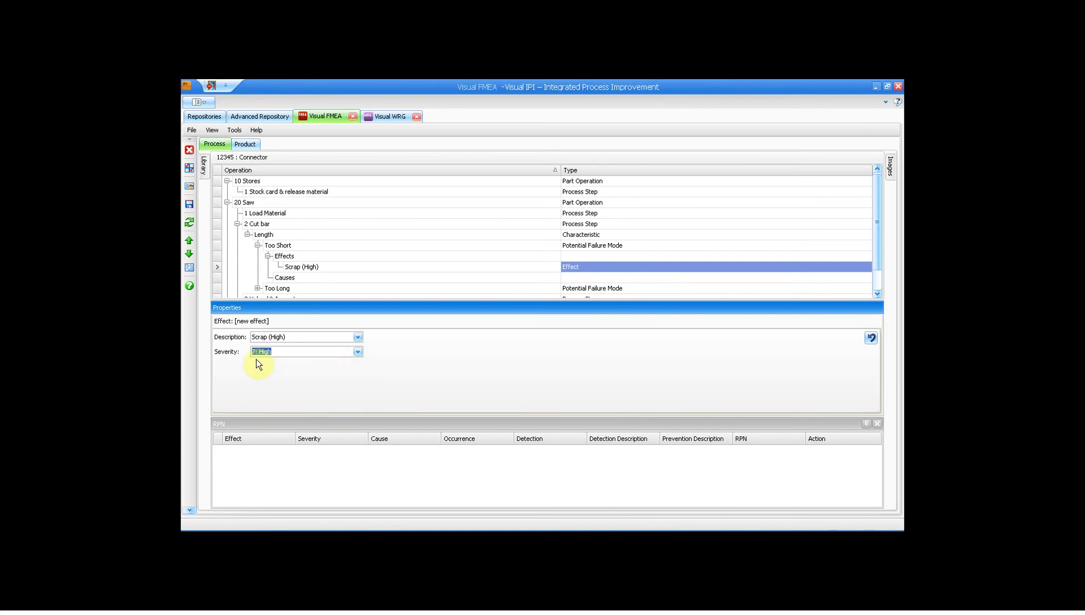
left_click(262, 366)
- Give Too Long the effect Re-Work (Minor) with severity 3: Minor
left_click(295, 287)
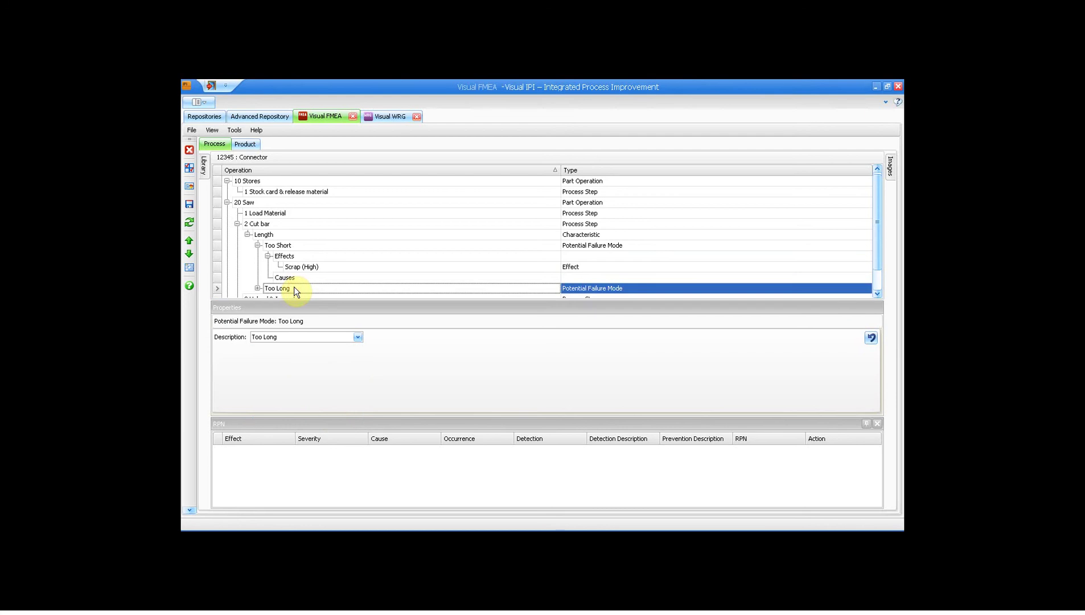
right_click(295, 287)
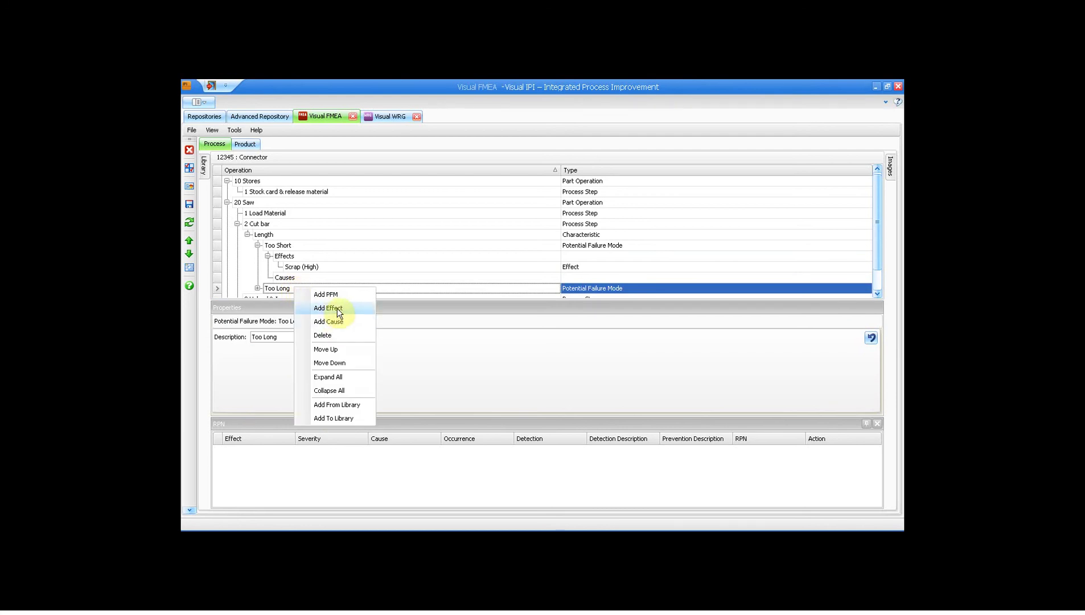
left_click(337, 308)
type("Re-Work (Minor")
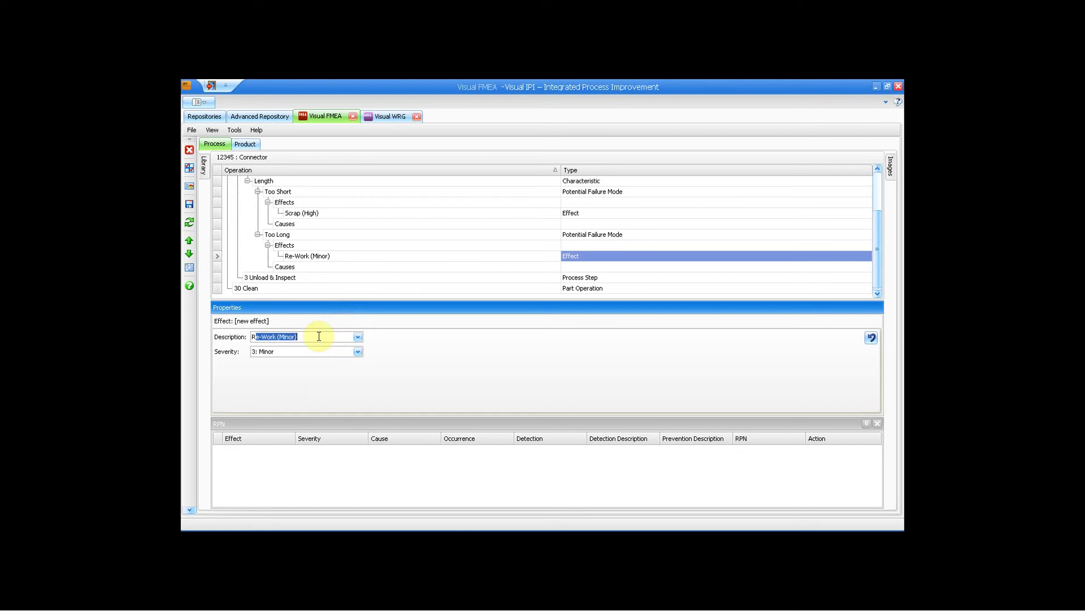
left_click(358, 352)
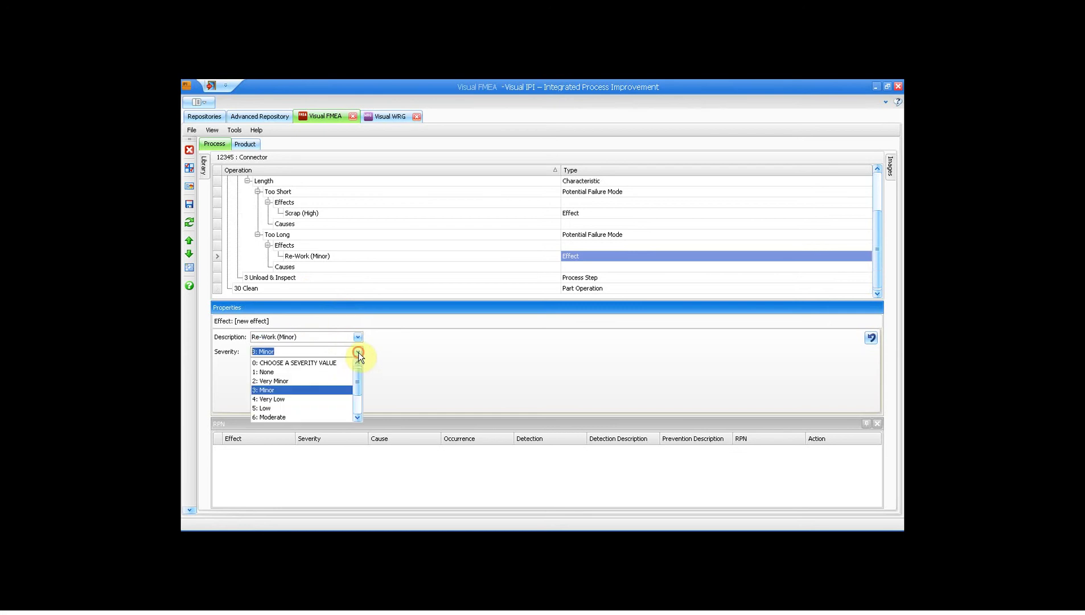
left_click(331, 387)
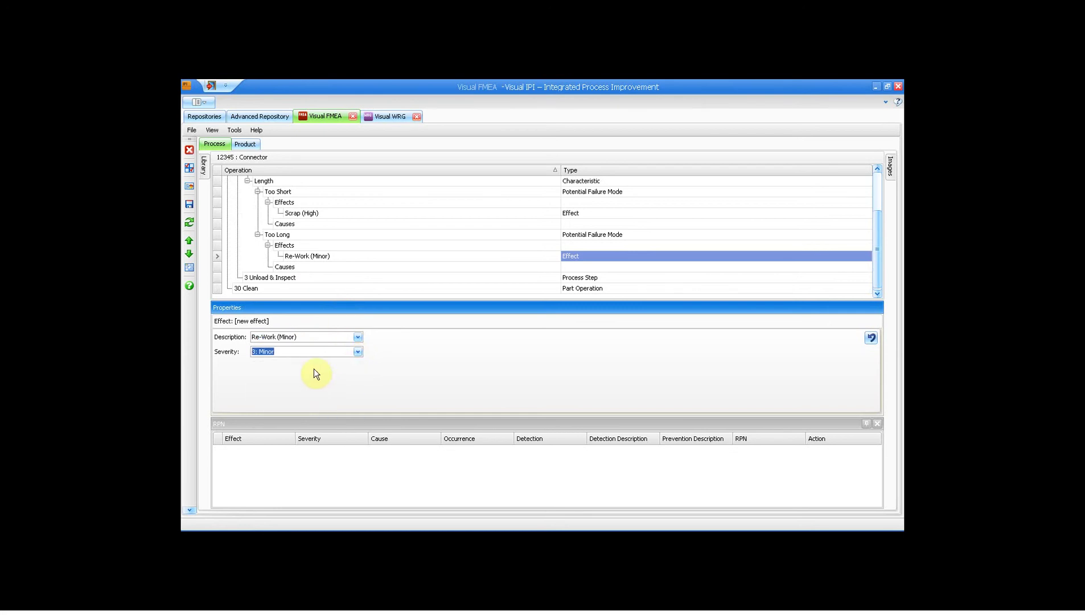
left_click(298, 203)
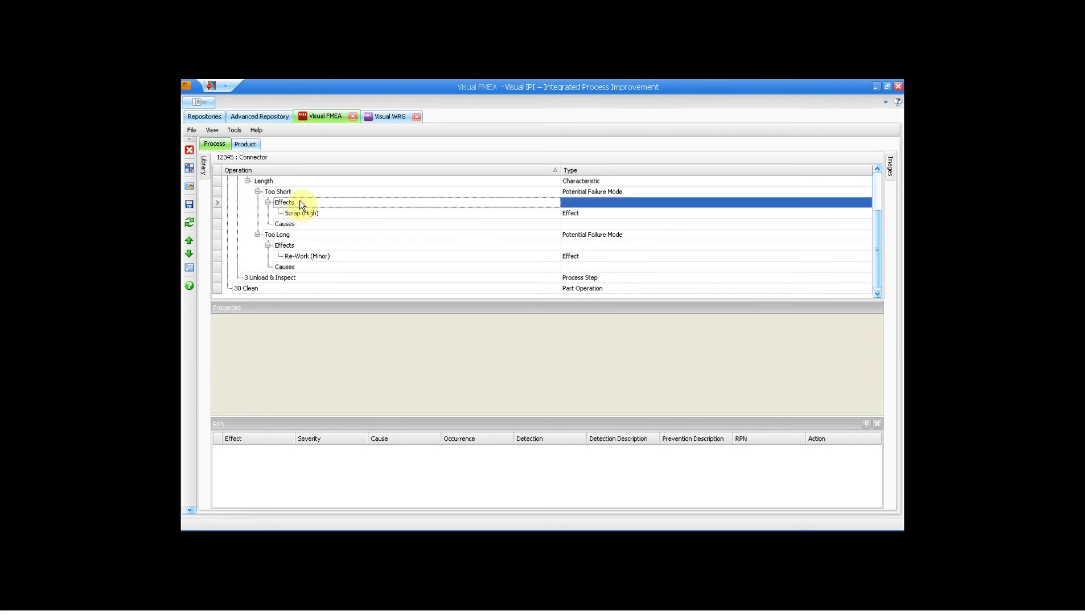
- Add Machine Error (5 Per 1,000) as a cause of the Too Short failure mode
left_click(300, 194)
right_click(300, 193)
left_click(331, 229)
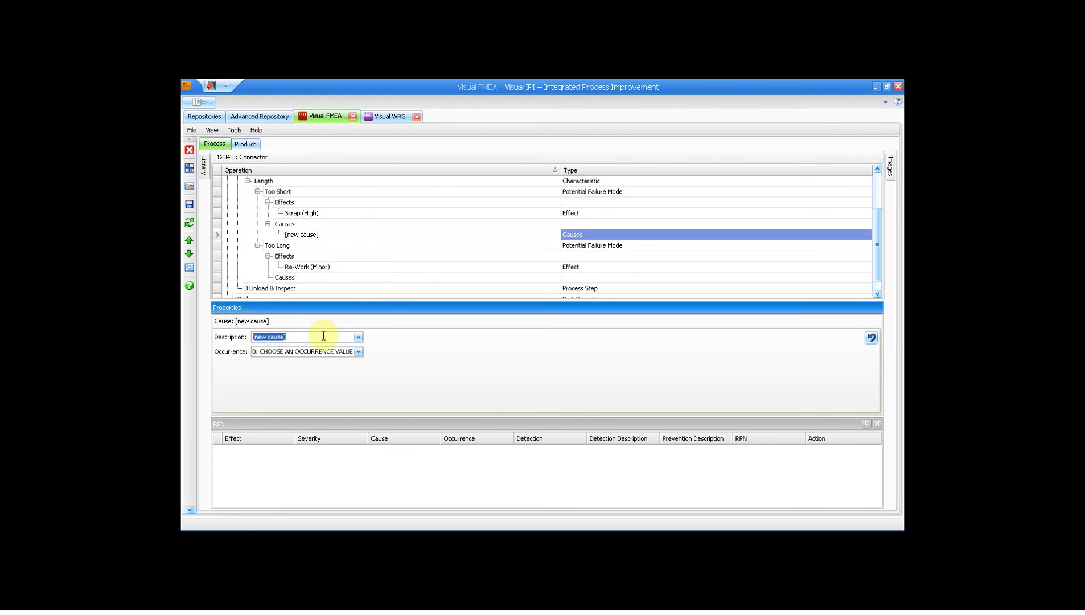
type("Machine Error (5 Per 1,000")
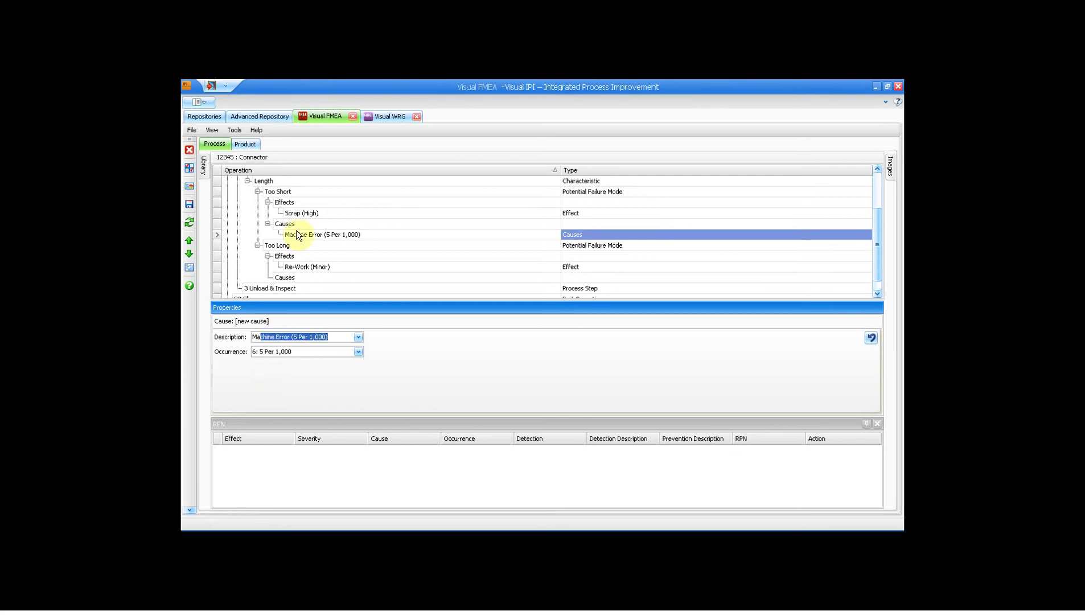
- Add Setup Error (0.5 per 1,000) as a second Too Short cause
left_click(301, 192)
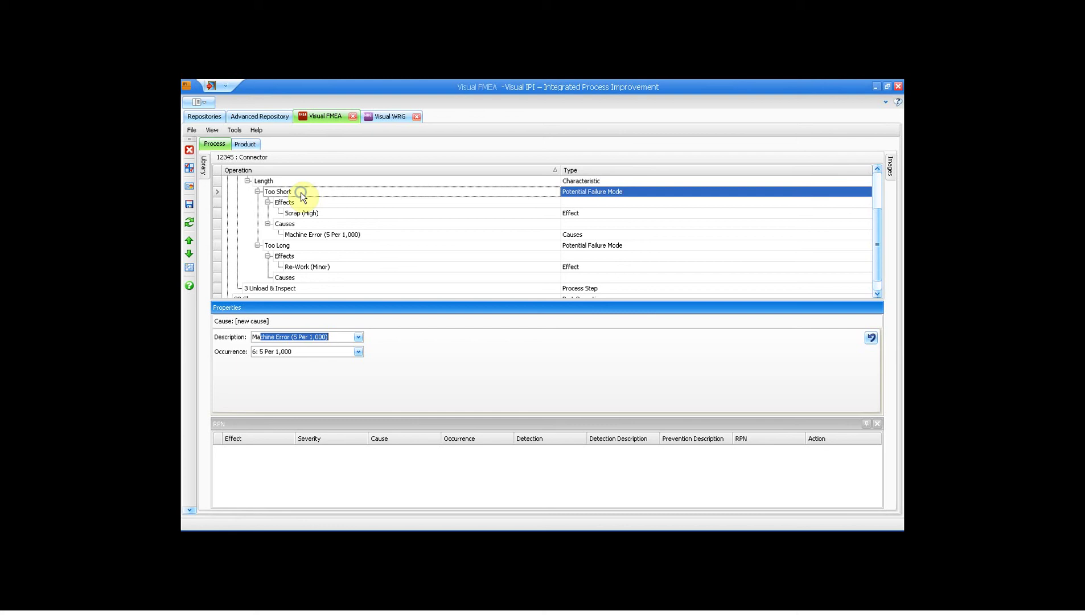
right_click(301, 192)
left_click(336, 227)
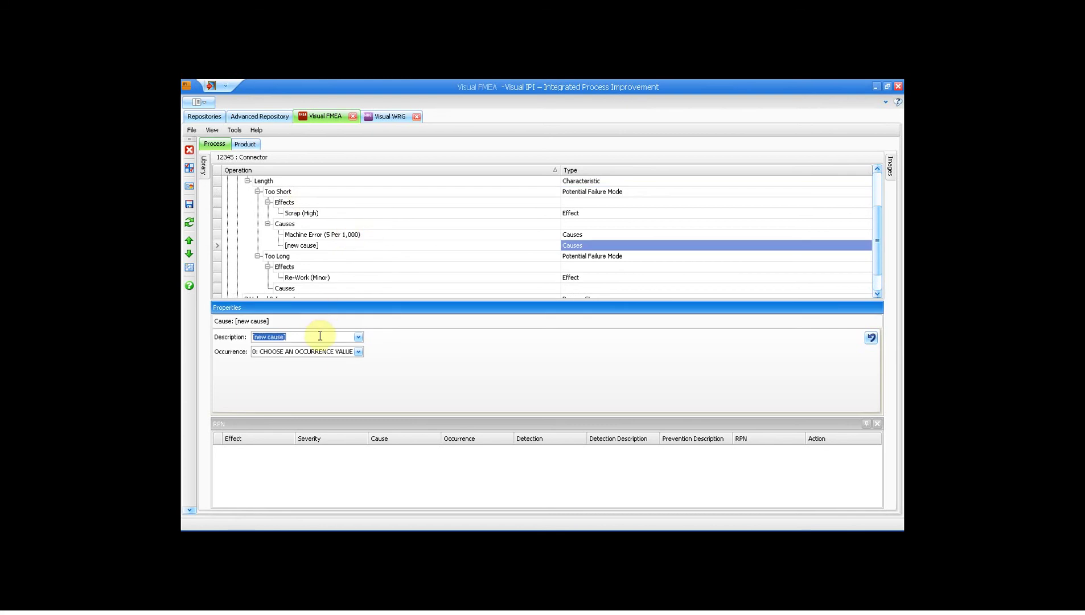
type("Setup Error (0.5 per 1,000 (Low: Relatively few failures))")
key("Return")
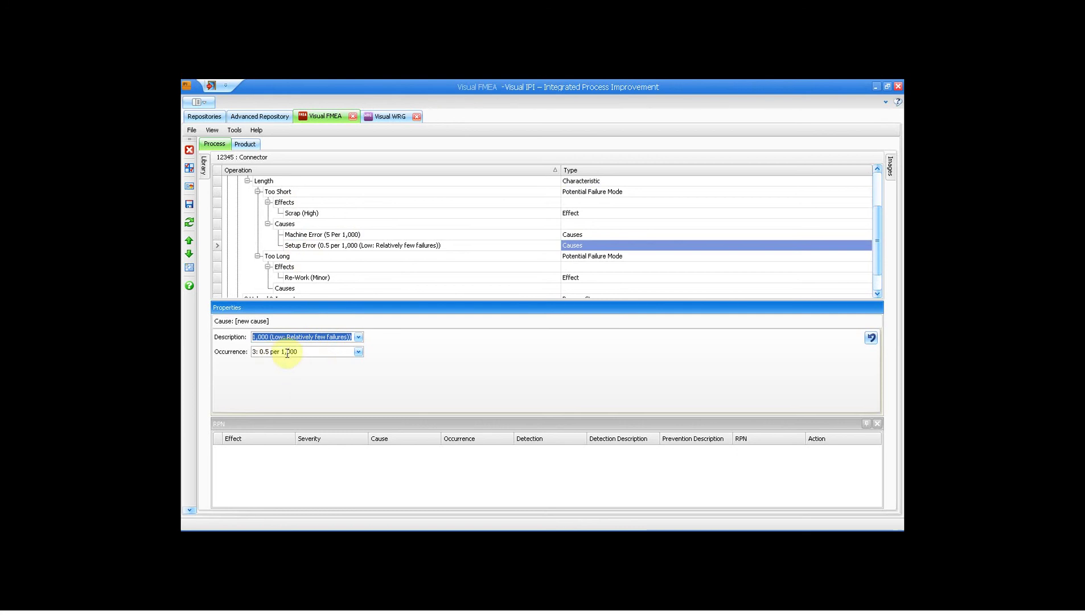
left_click(309, 235)
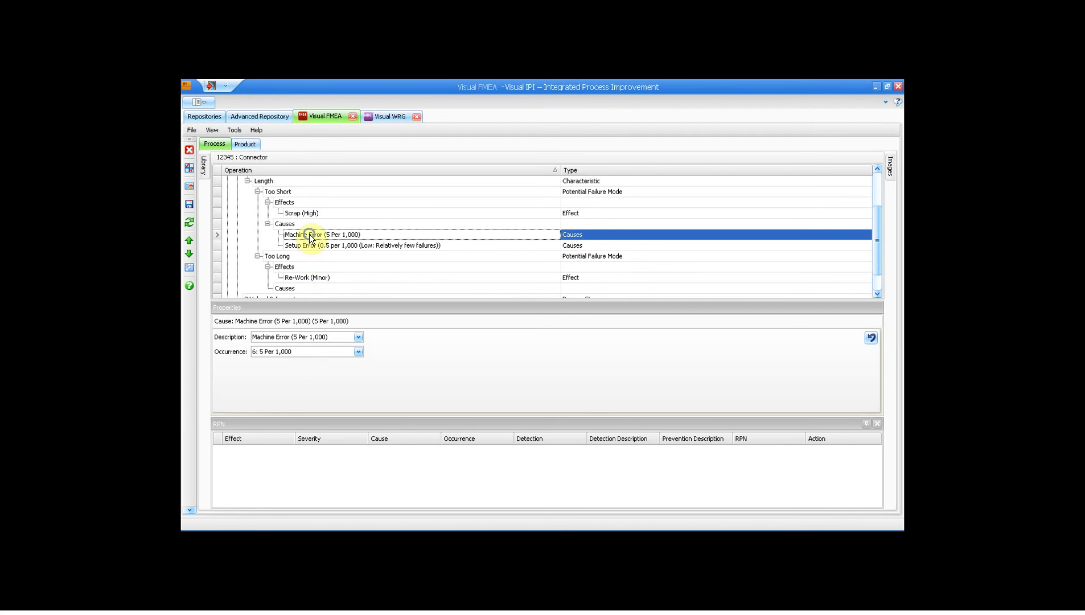
- Give Machine Error a 'Weekly machine check' prevention rated 4: Moderately High detection, for RPN 168
right_click(309, 234)
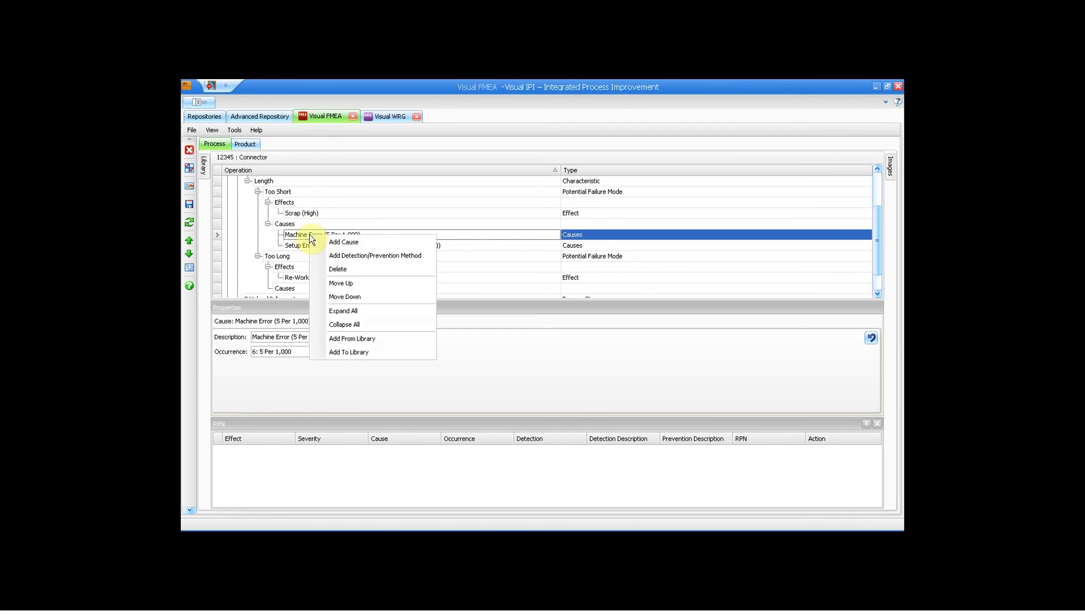
left_click(352, 255)
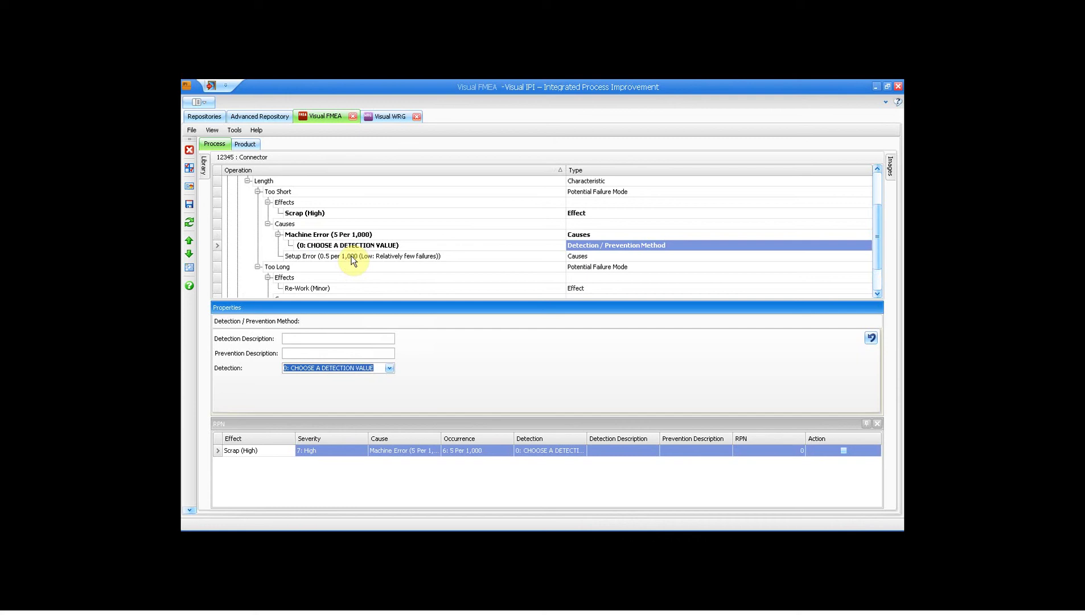
left_click(320, 353)
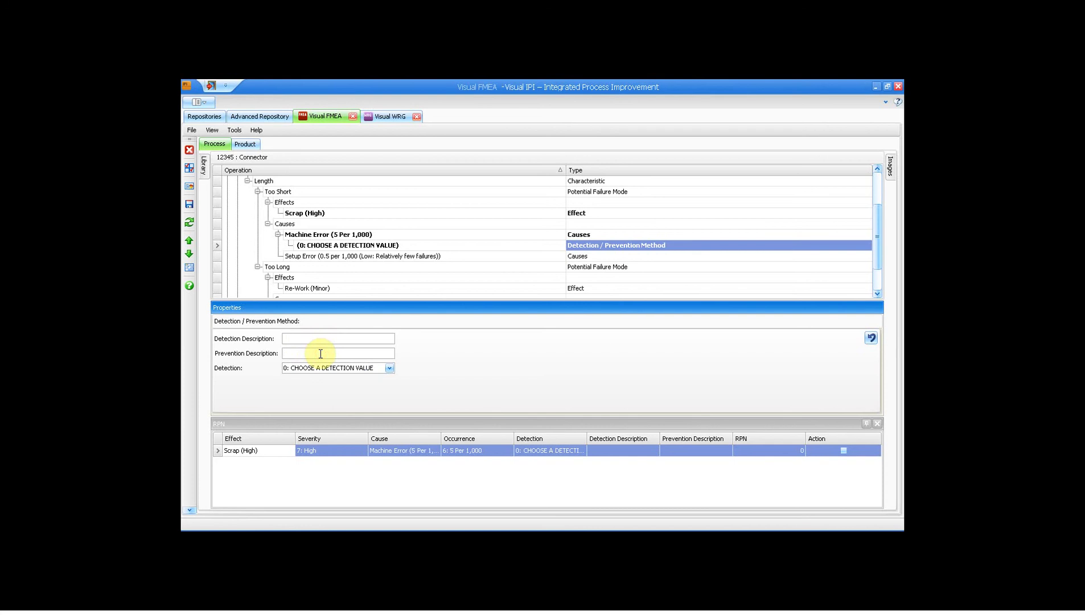
type("Wee")
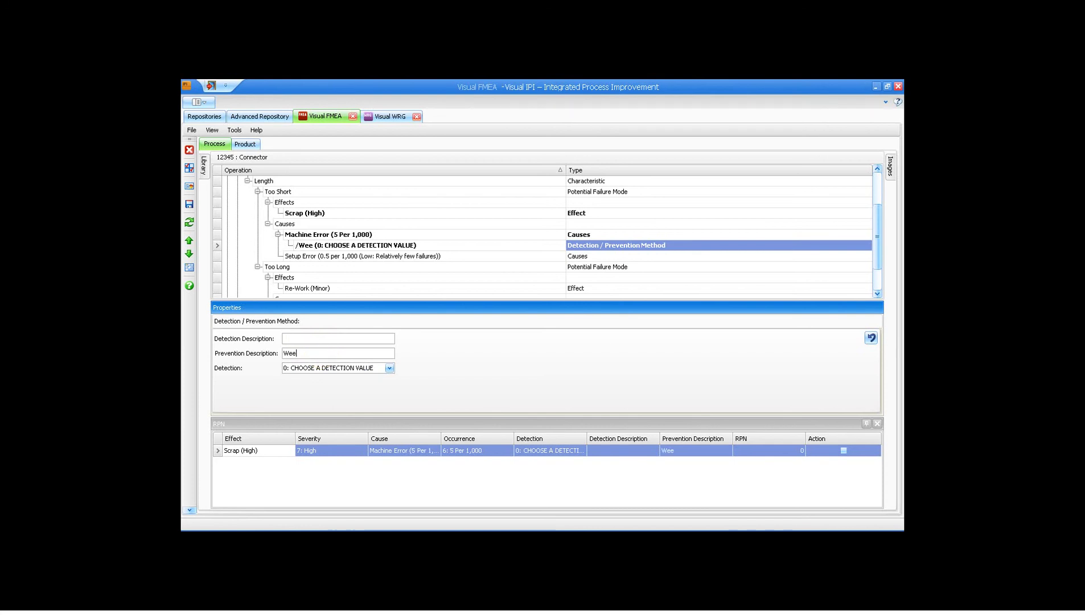
type("kly ma")
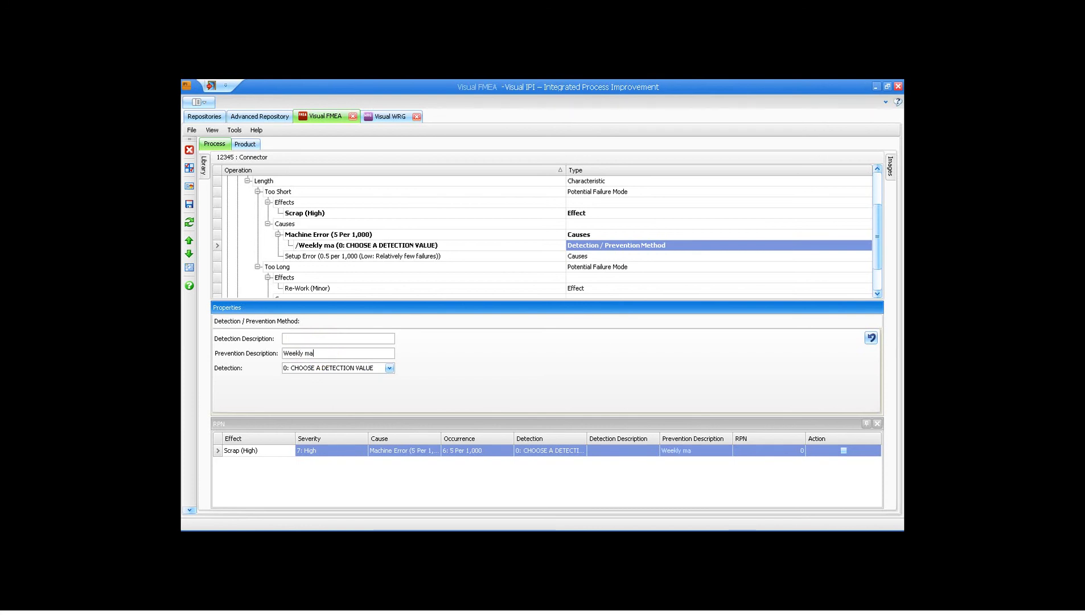
type("chine check")
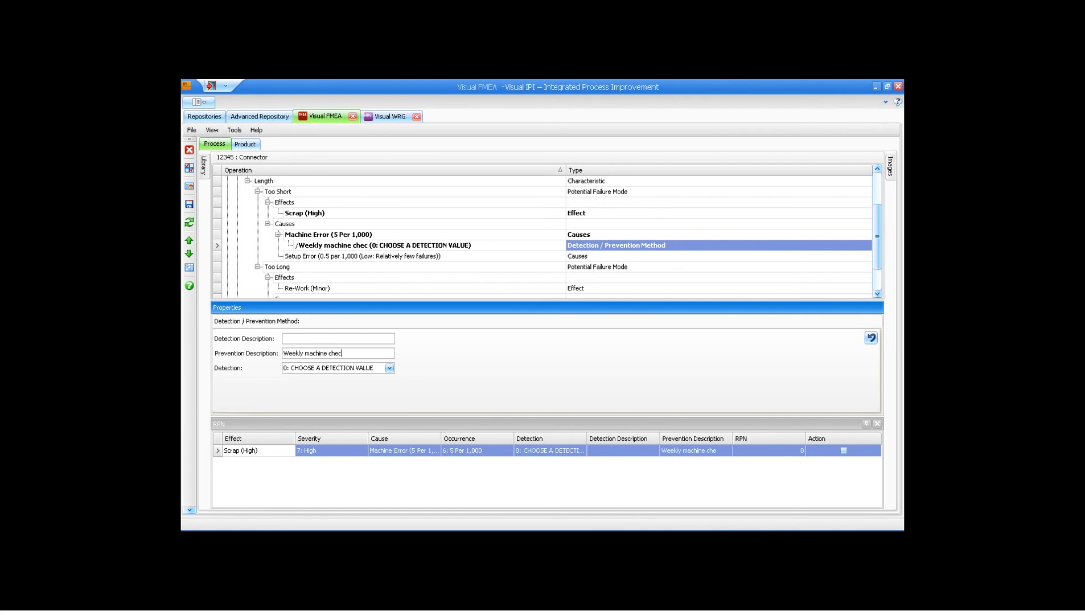
left_click(392, 369)
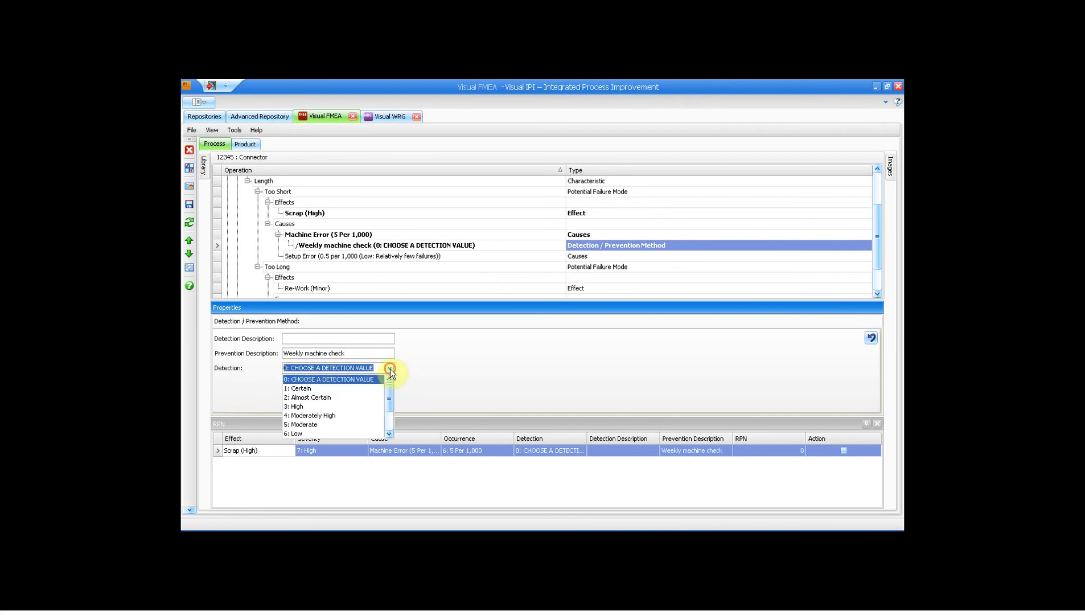
left_click(362, 415)
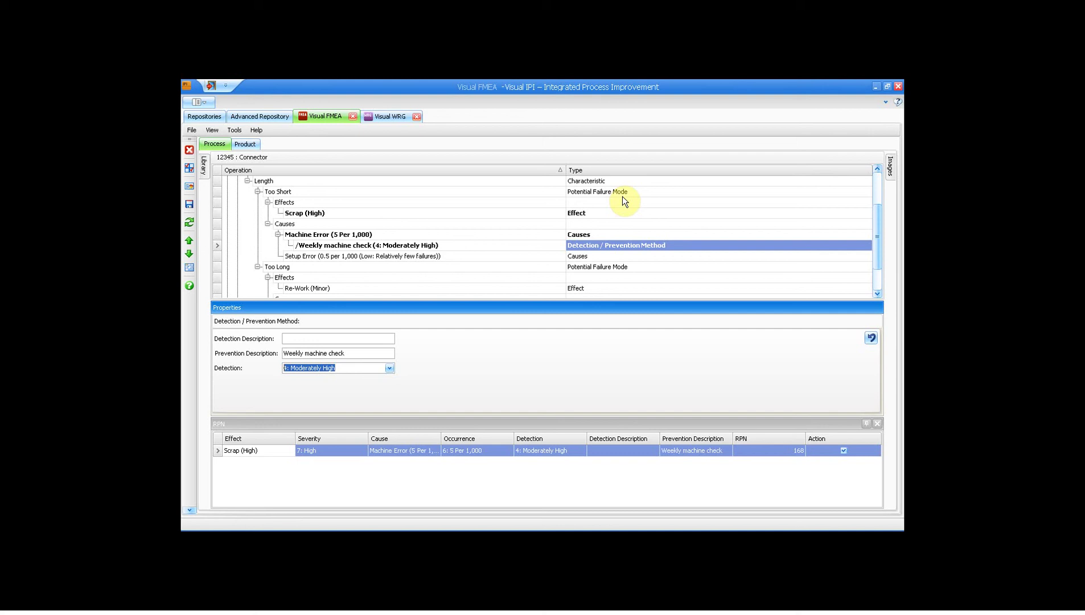
left_click_drag(878, 242, 878, 230)
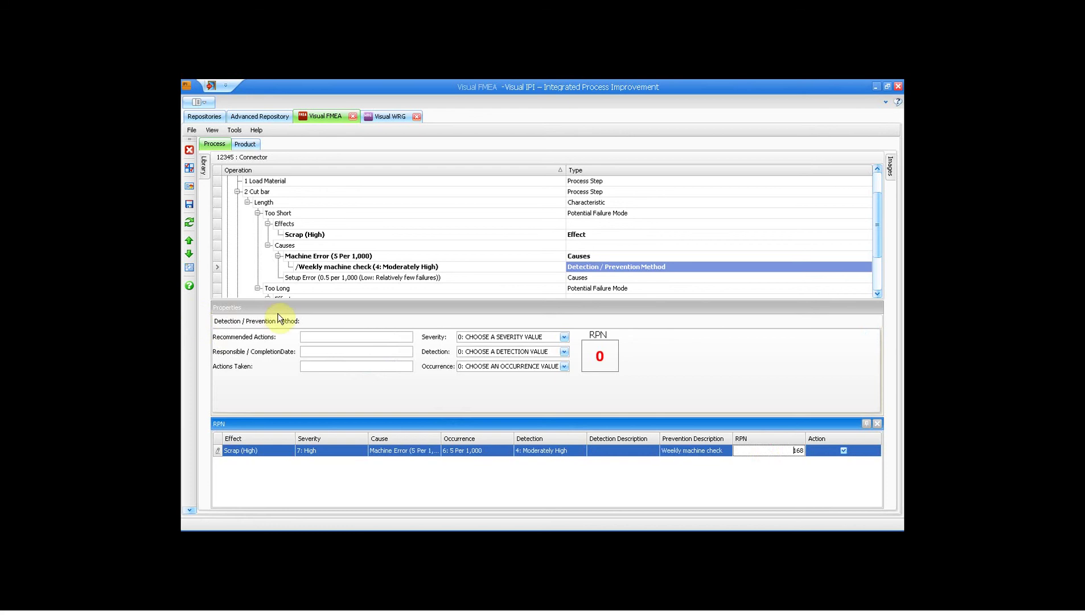
- Enter recommended action 'Review the check interv', the responsible person and date, and action taken 'Daily Check'
left_click(320, 336)
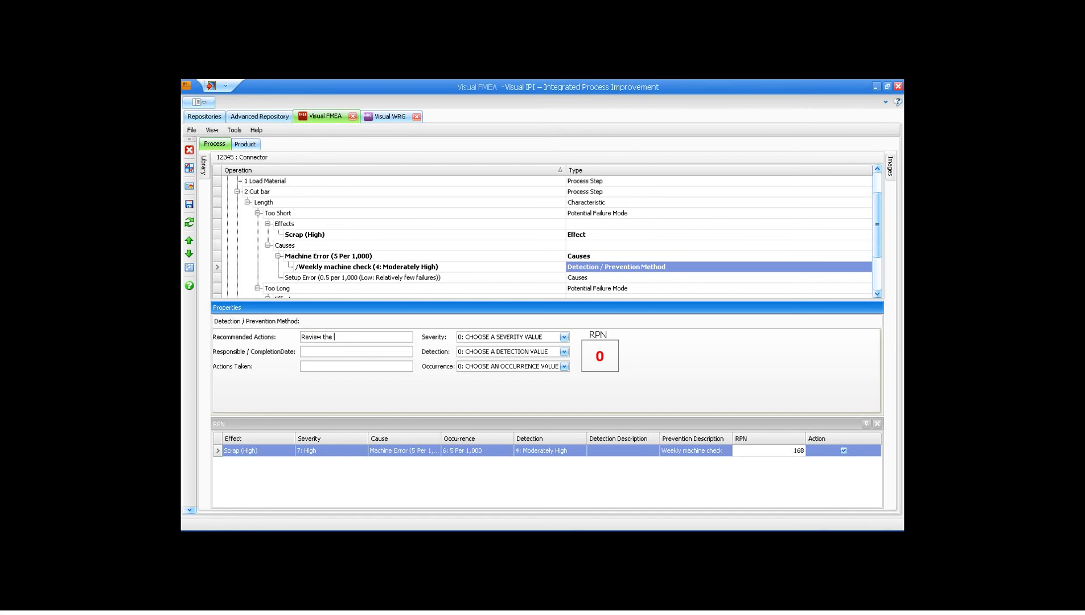
type("ck interval")
left_click(330, 350)
type("Gregg by T")
type("Check")
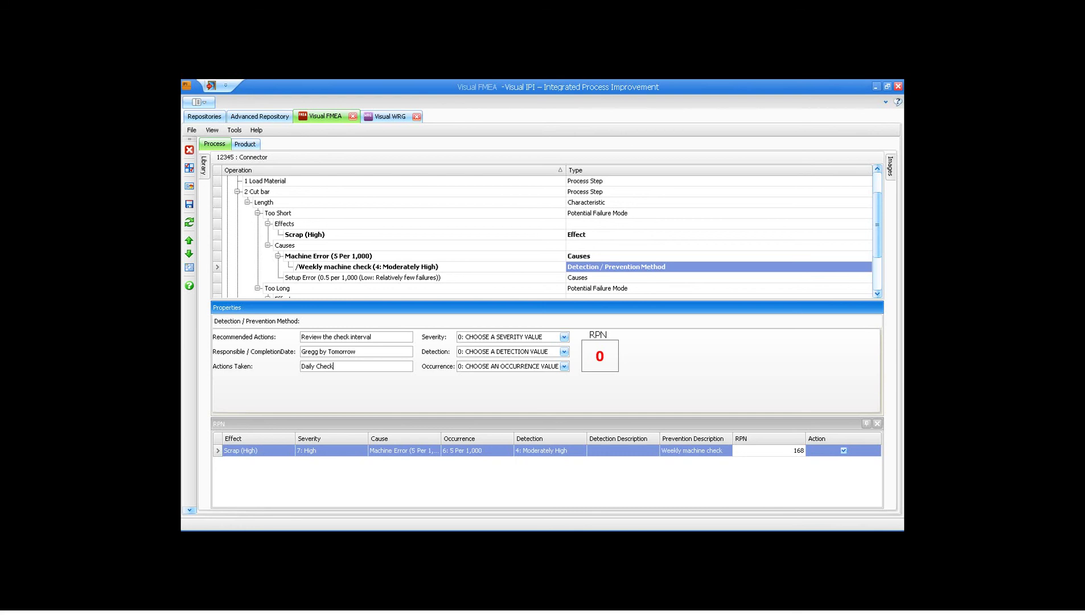
- Set the revised ratings to severity 7: High and occurrence 3: 0.5 per 1,000, giving RPN 63
left_click(564, 336)
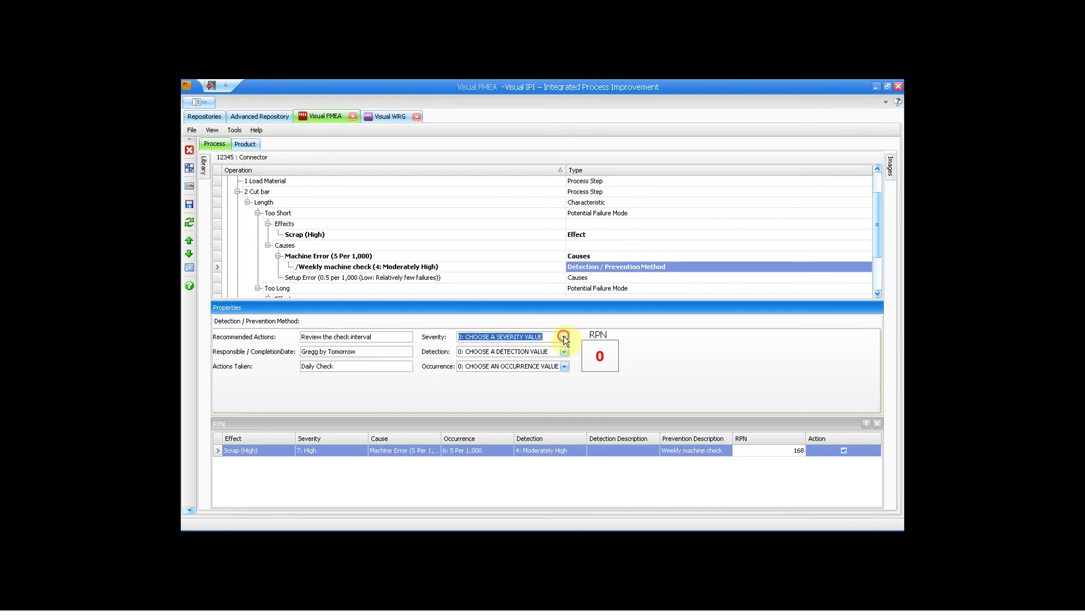
left_click(561, 400)
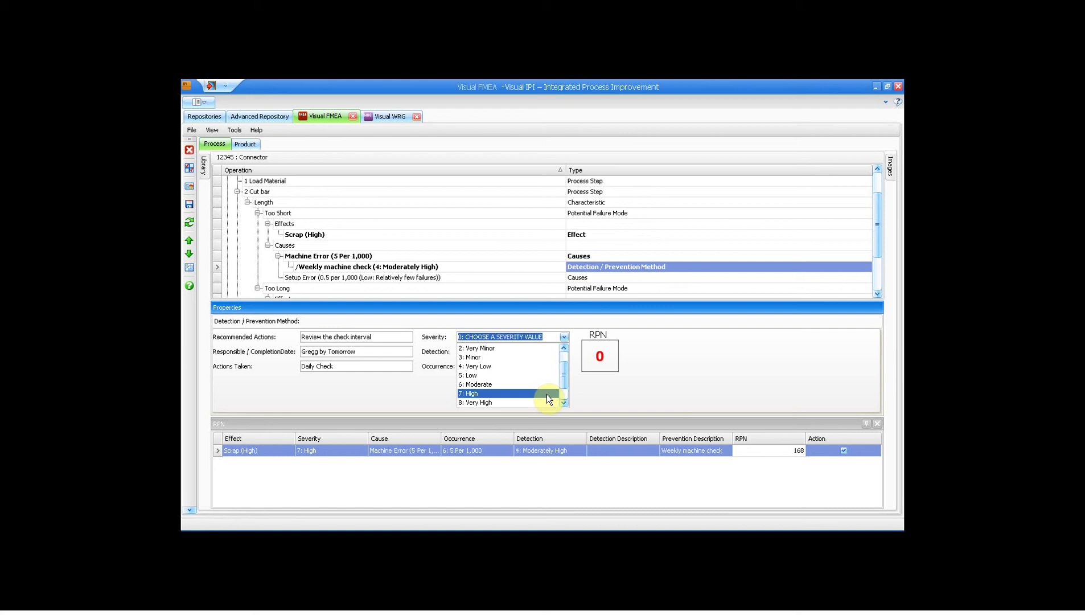
left_click(547, 394)
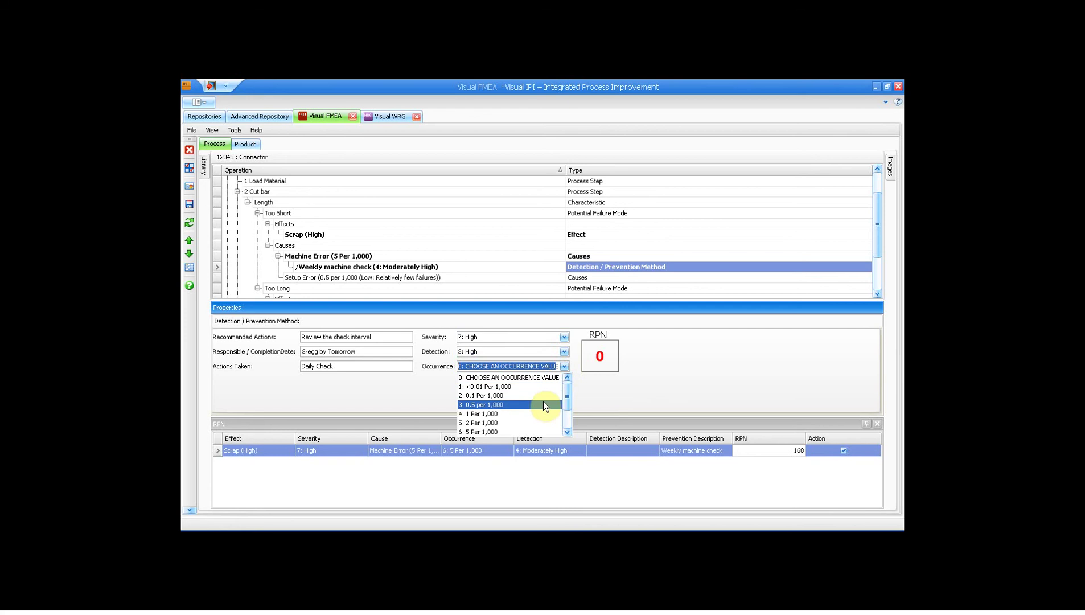
left_click(543, 400)
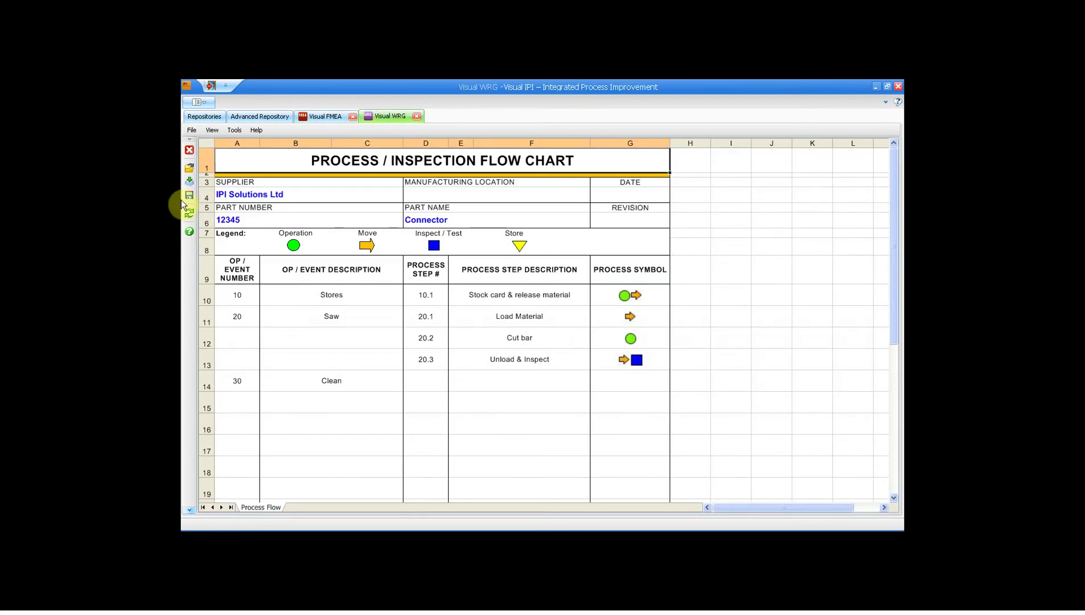
- Load the server's PFMEA script template in Visual WRG and fill the FMEA sheet with the part's analysis
left_click(192, 180)
left_click(480, 249)
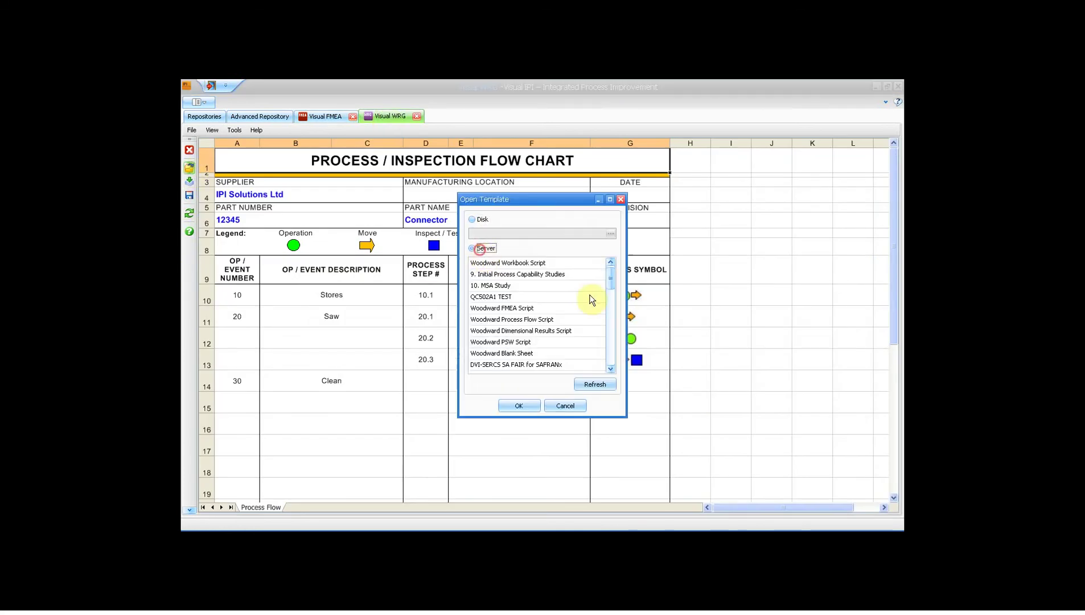
left_click_drag(610, 281, 619, 350)
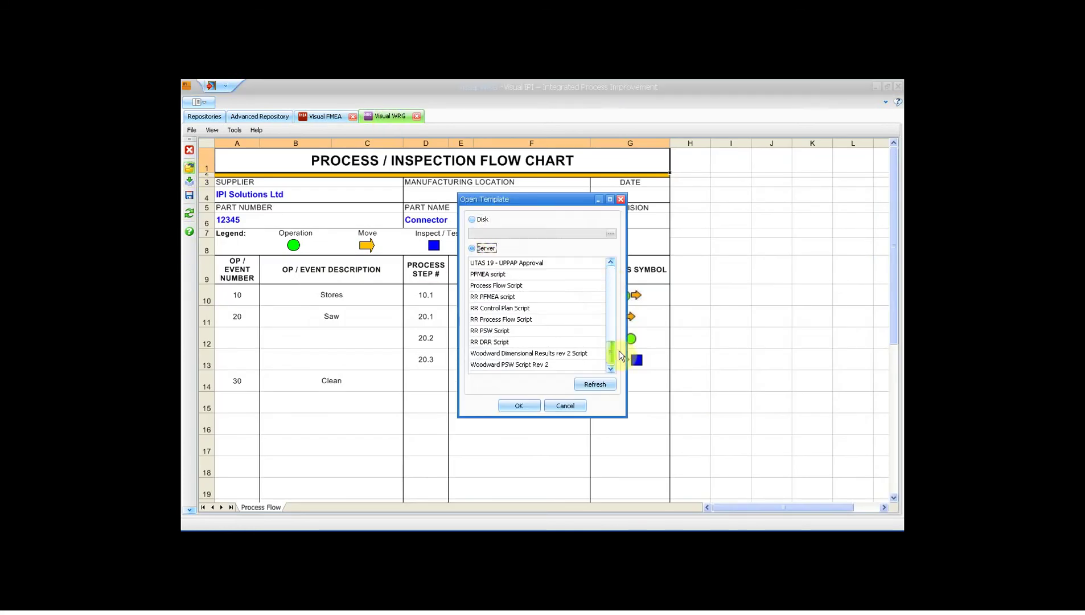
left_click(515, 275)
left_click(520, 405)
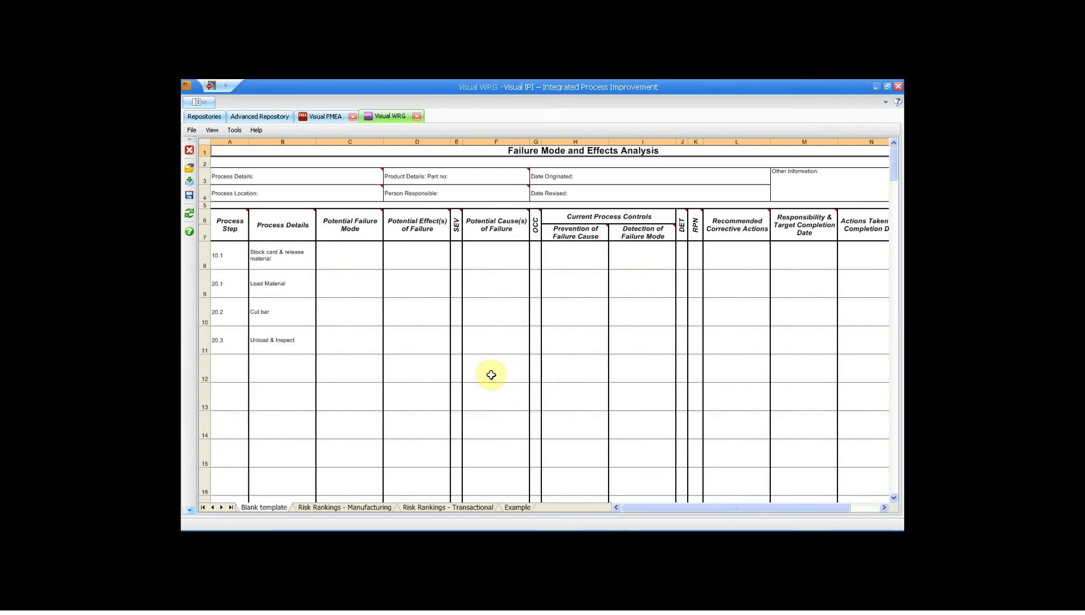
left_click(188, 183)
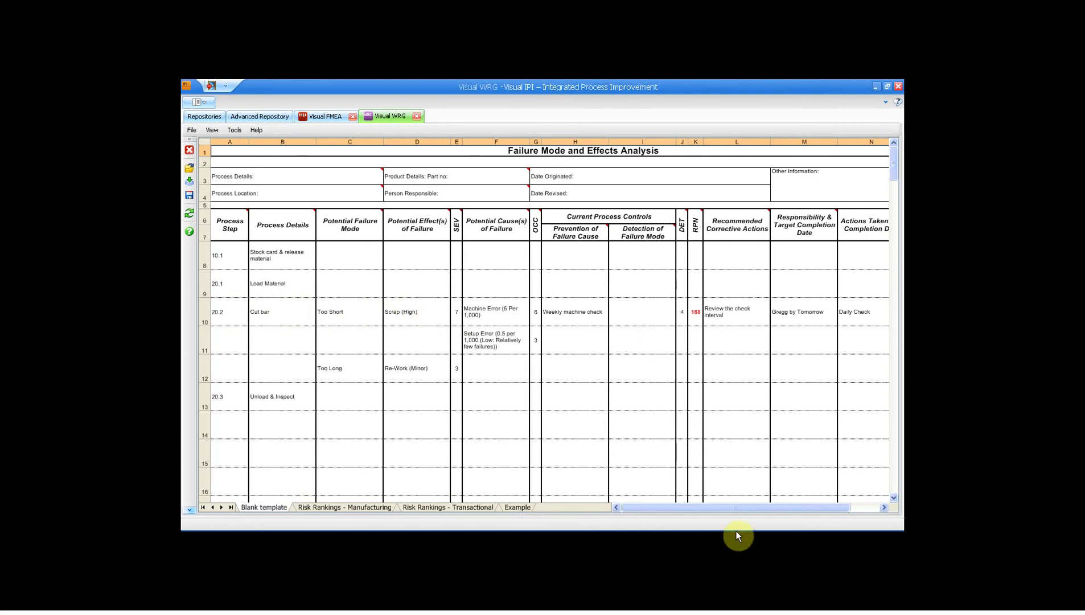
left_click_drag(739, 513, 770, 508)
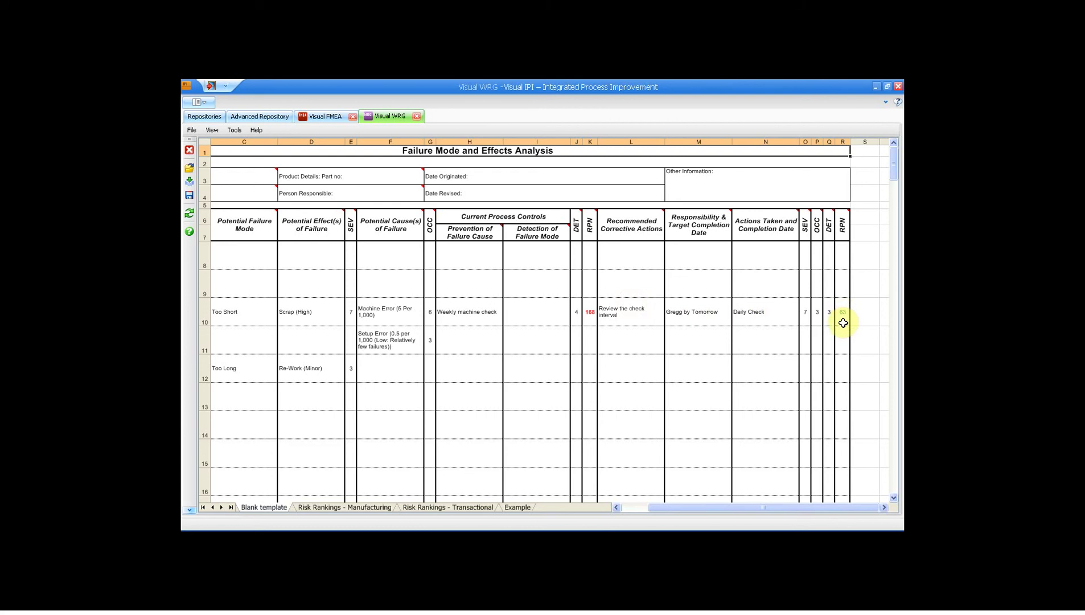
left_click_drag(743, 507, 716, 506)
- Back in the FMEA structure view, collapse the Length, Cut bar and 20 Saw branches
left_click(320, 116)
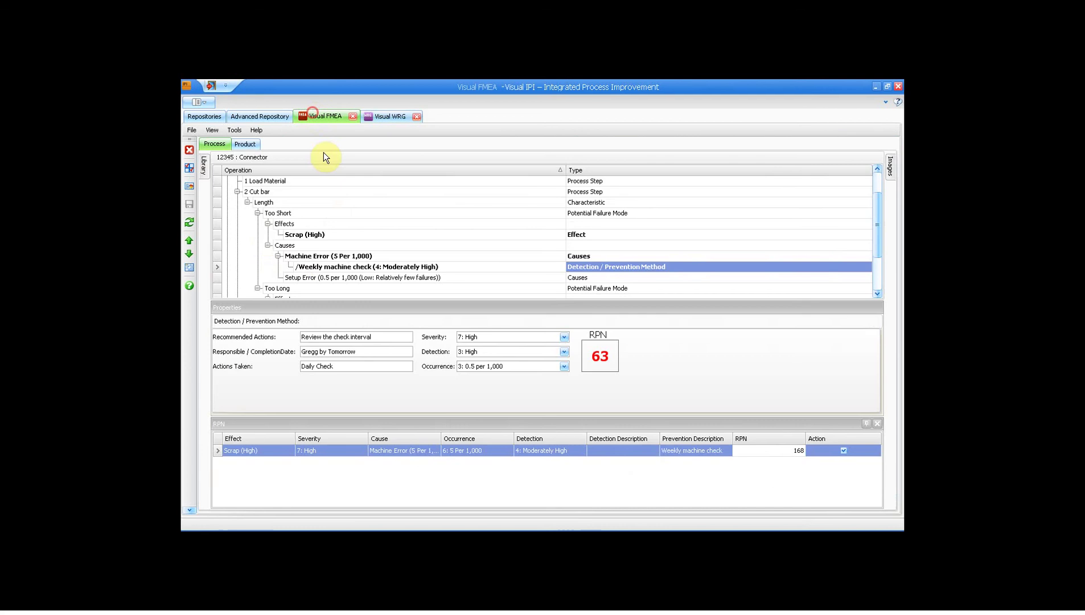
left_click(248, 203)
left_click(245, 201)
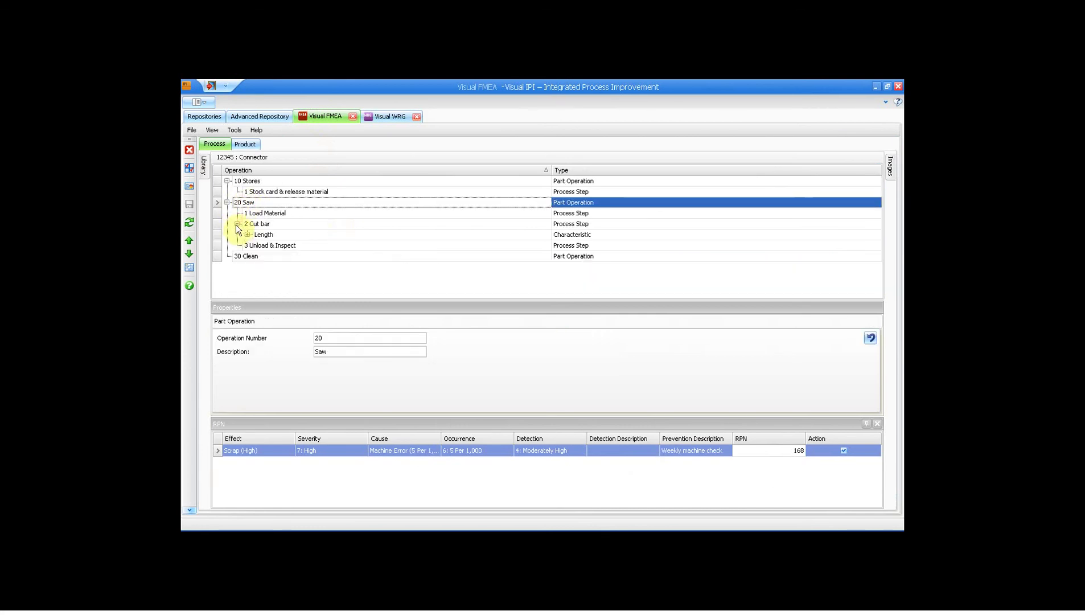
left_click(237, 223)
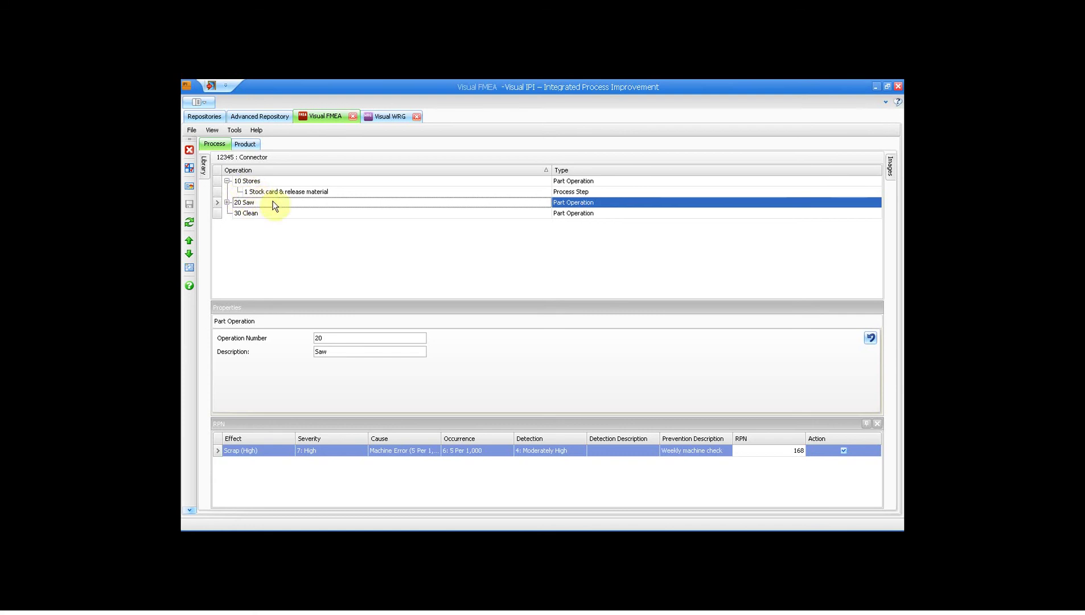
left_click(227, 202)
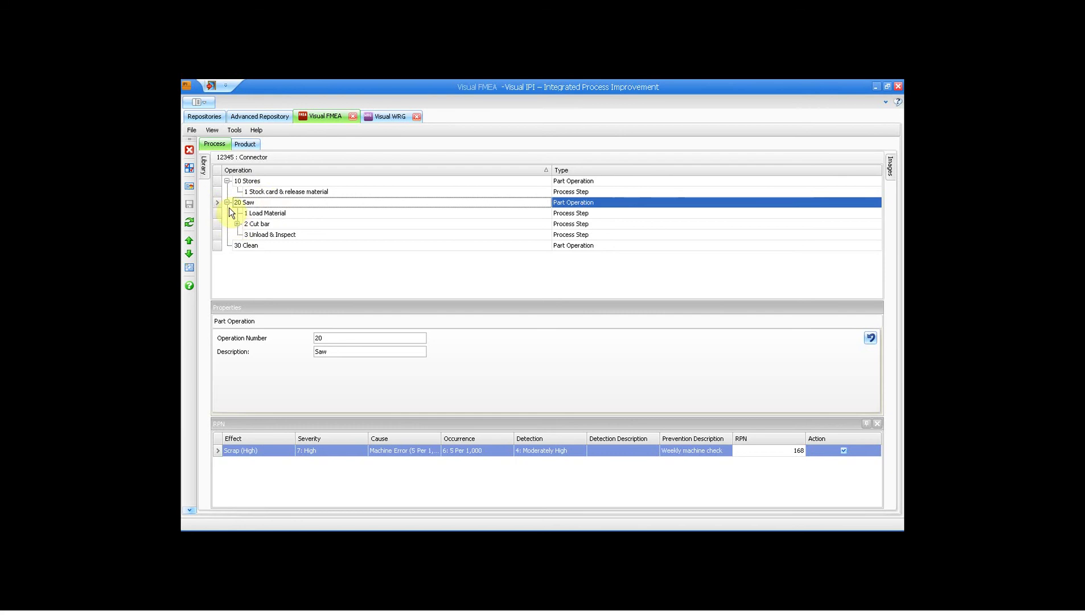
left_click(227, 203)
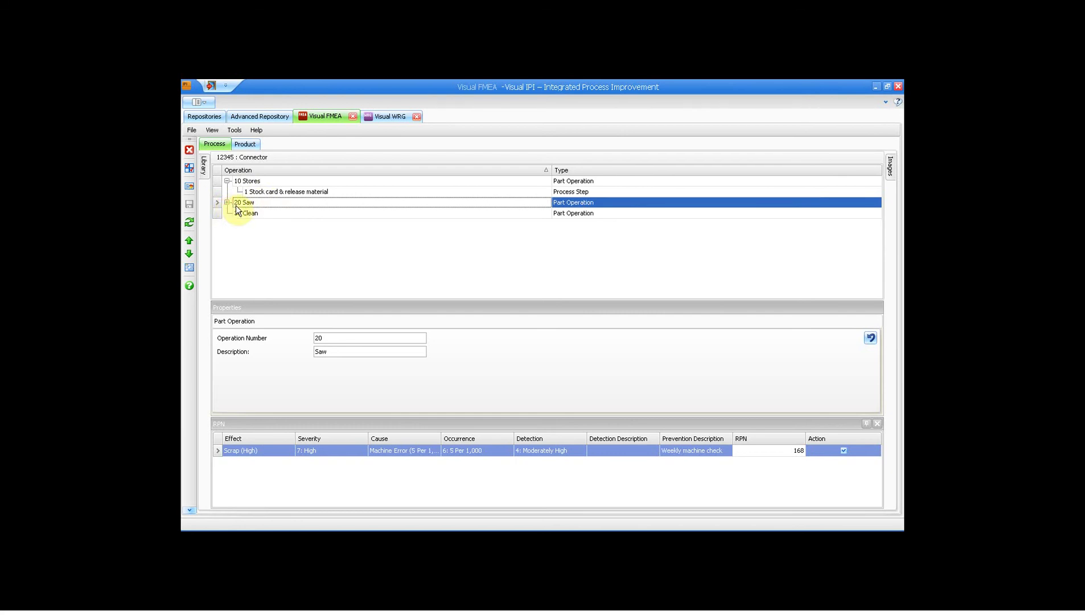
- Dock the object library and update 30 Clean with the library's CLEAN operation
left_click(204, 171)
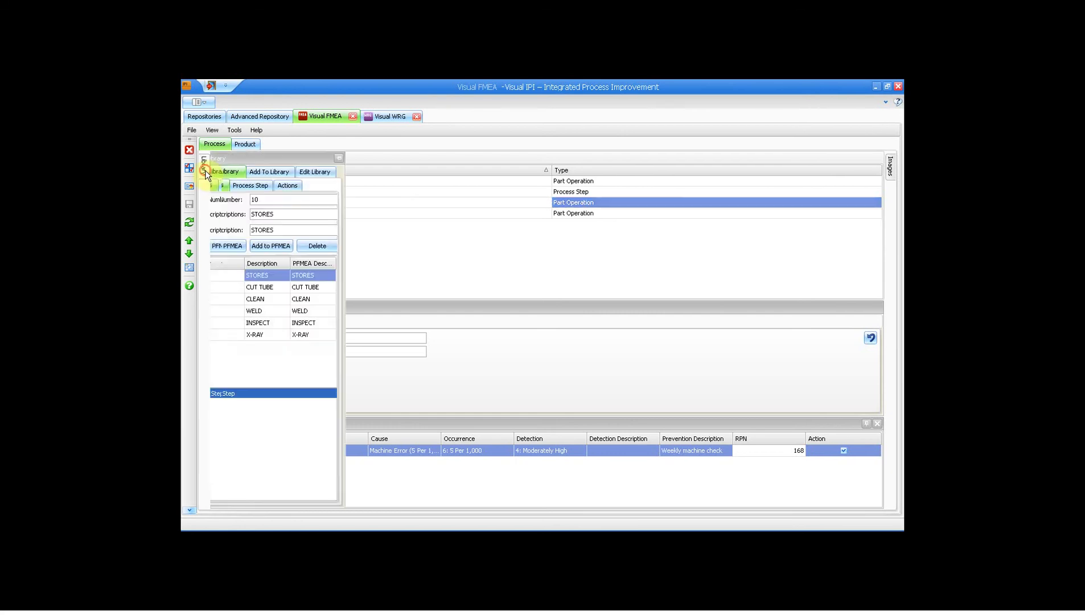
left_click(364, 158)
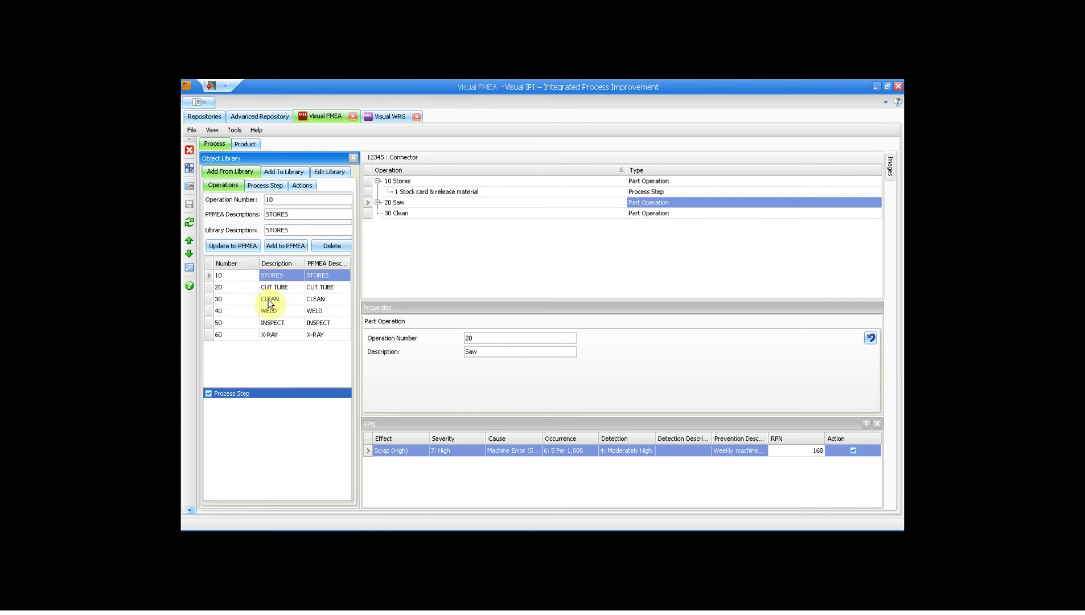
left_click(405, 216)
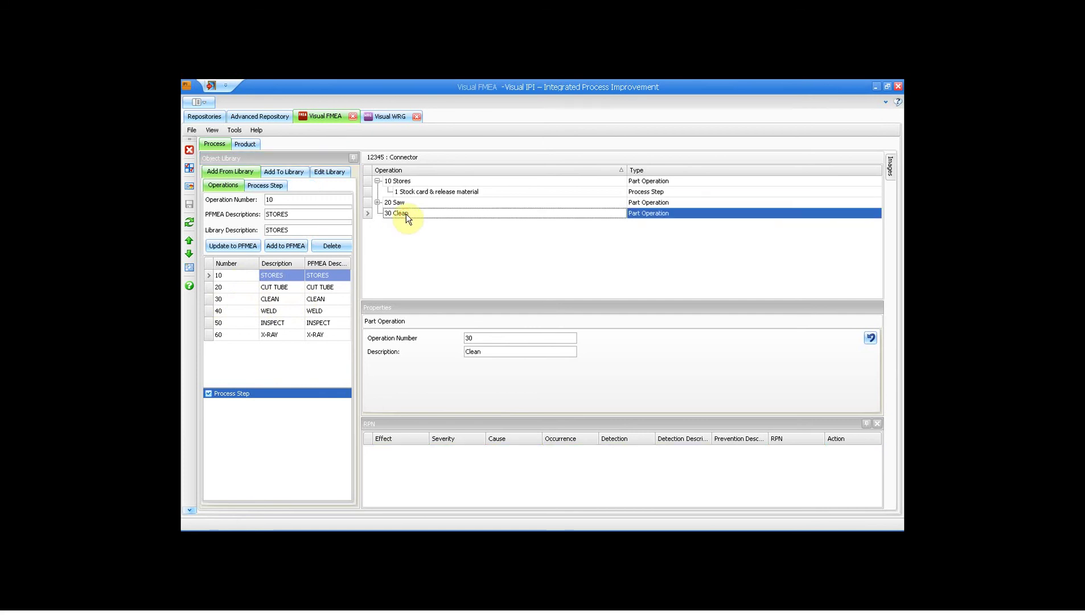
right_click(405, 215)
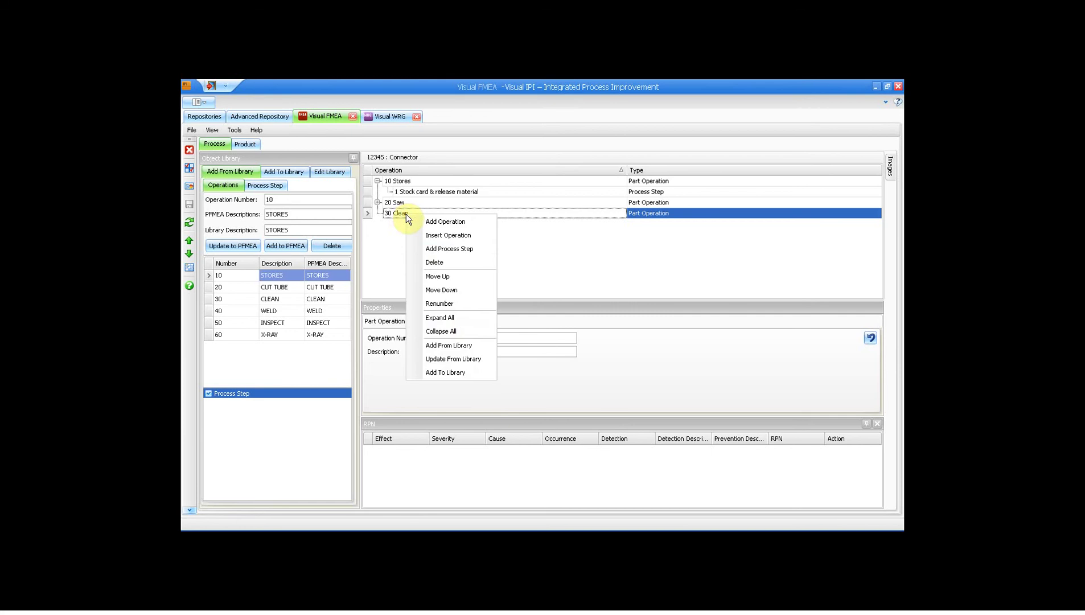
left_click(444, 358)
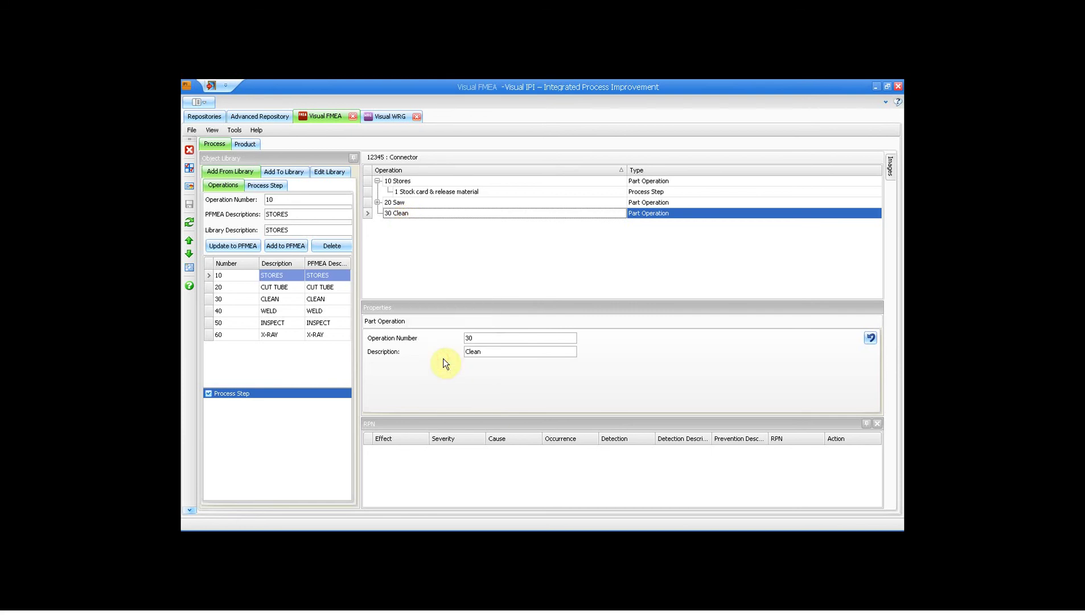
left_click(239, 299)
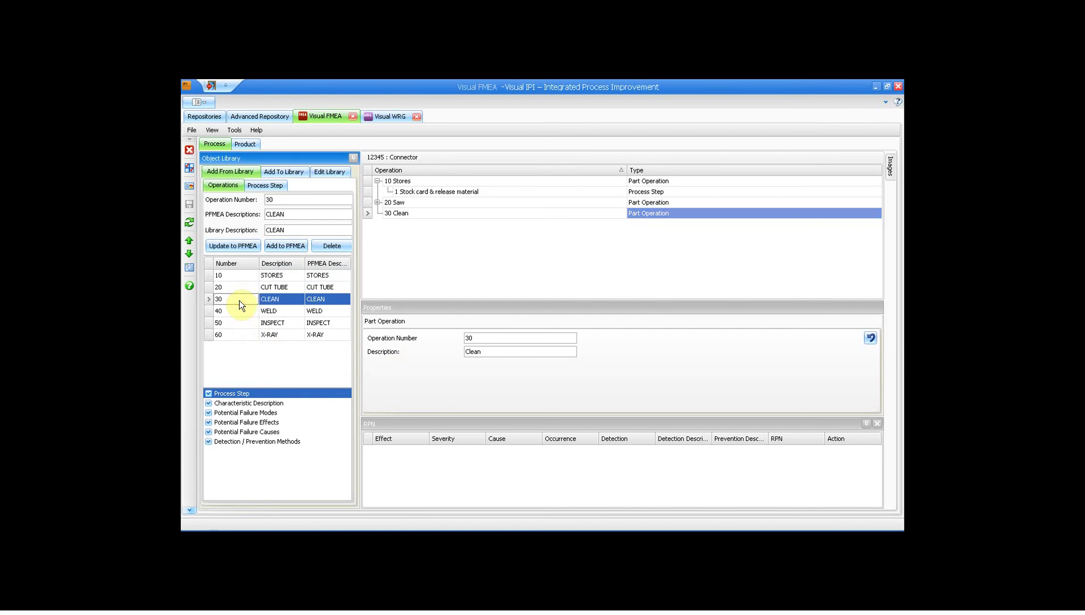
left_click(236, 246)
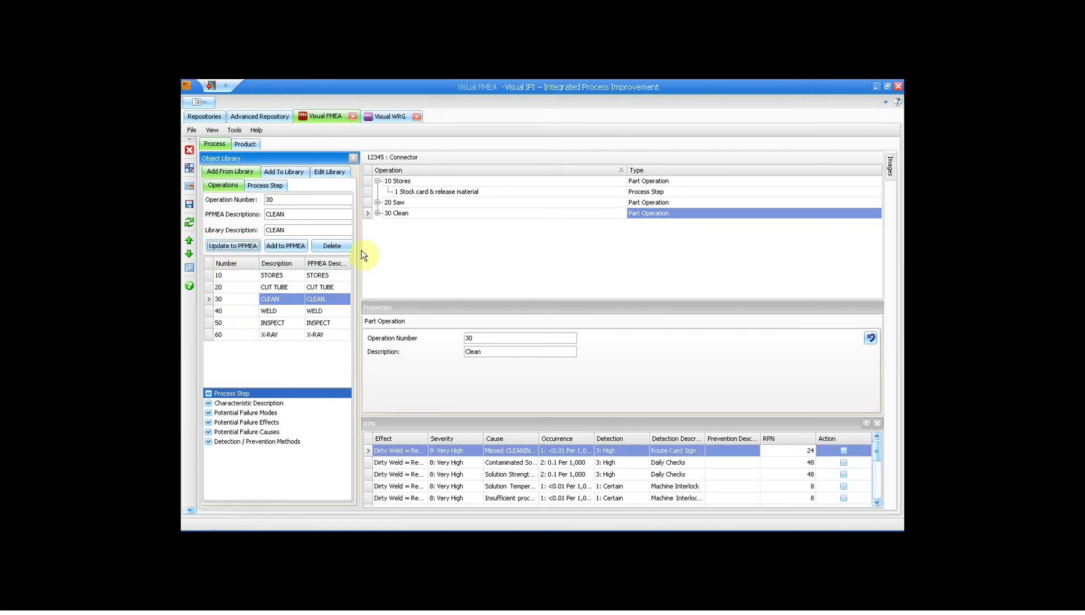
- Expand 30 Clean through Aqueous Wash to the Grease / Oil contamination effects and causes, then collapse it
left_click(376, 213)
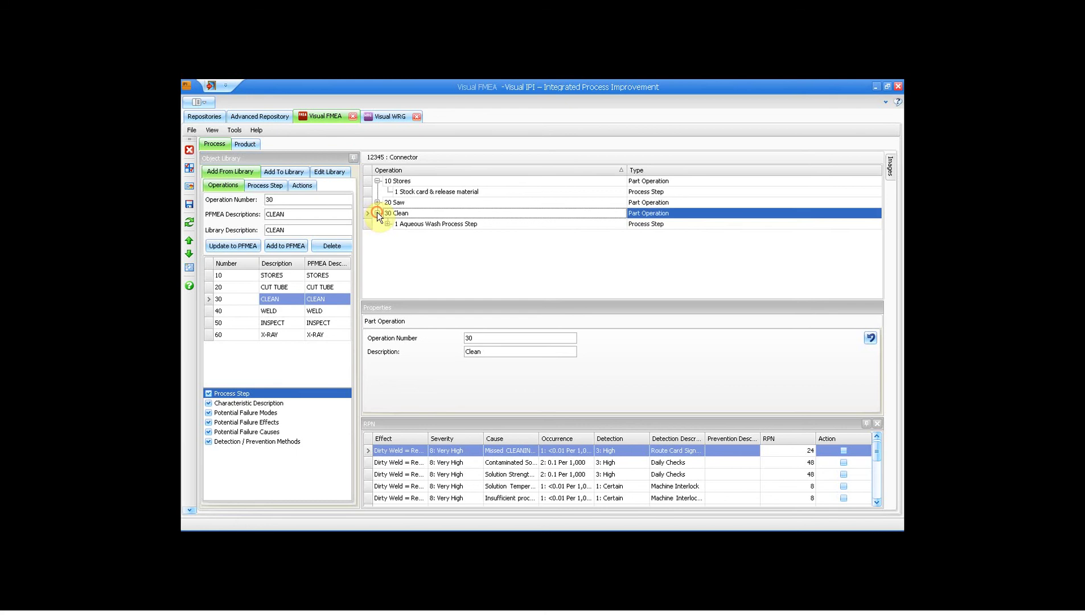
left_click(387, 224)
left_click(398, 235)
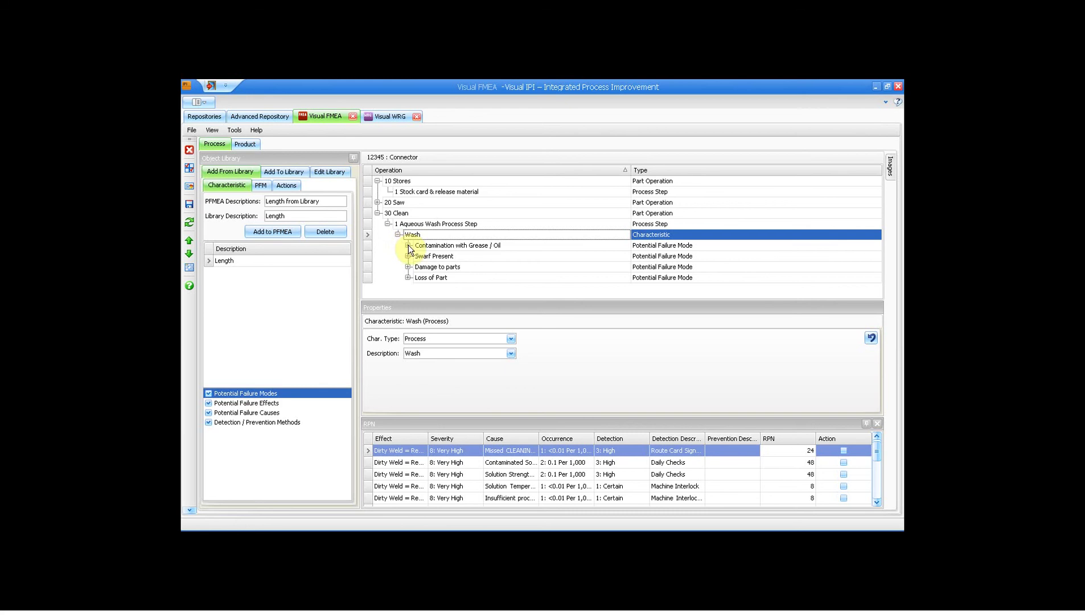
left_click(407, 246)
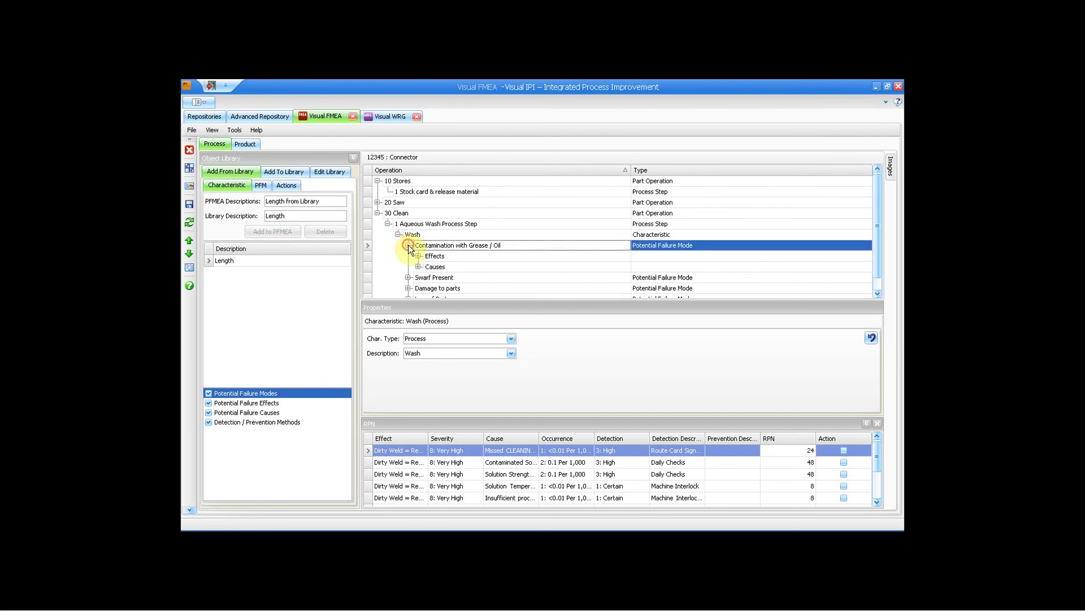
left_click(418, 256)
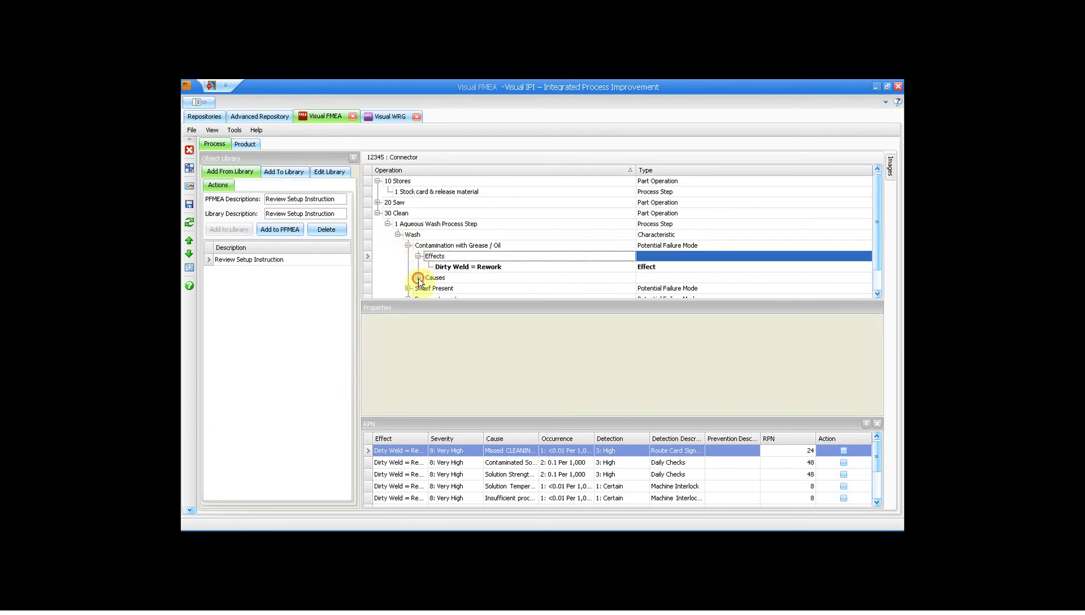
left_click(418, 276)
left_click(407, 246)
left_click(397, 235)
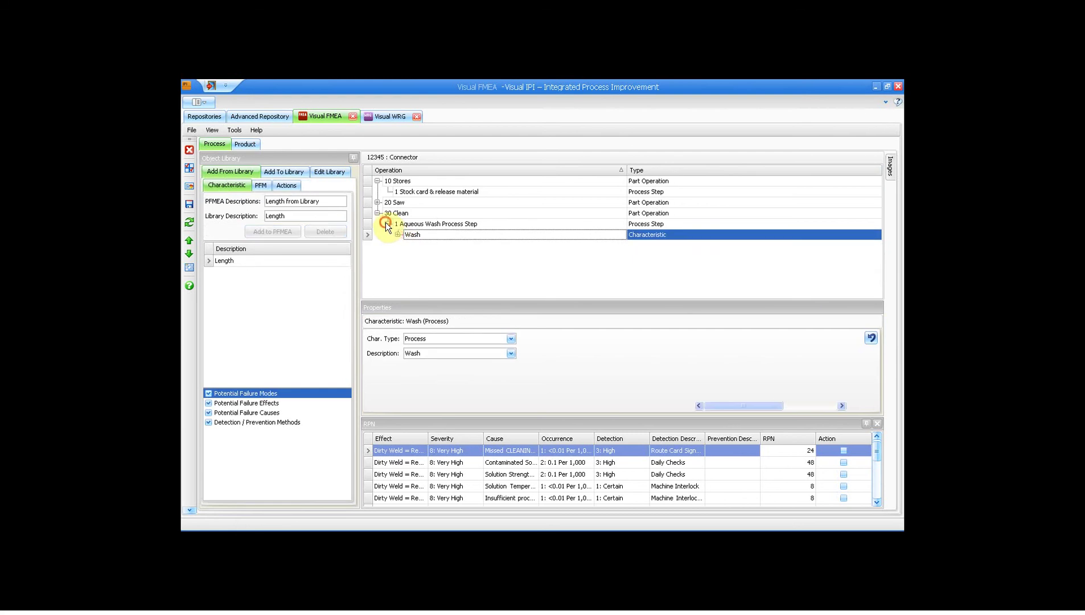
left_click(387, 223)
left_click(378, 213)
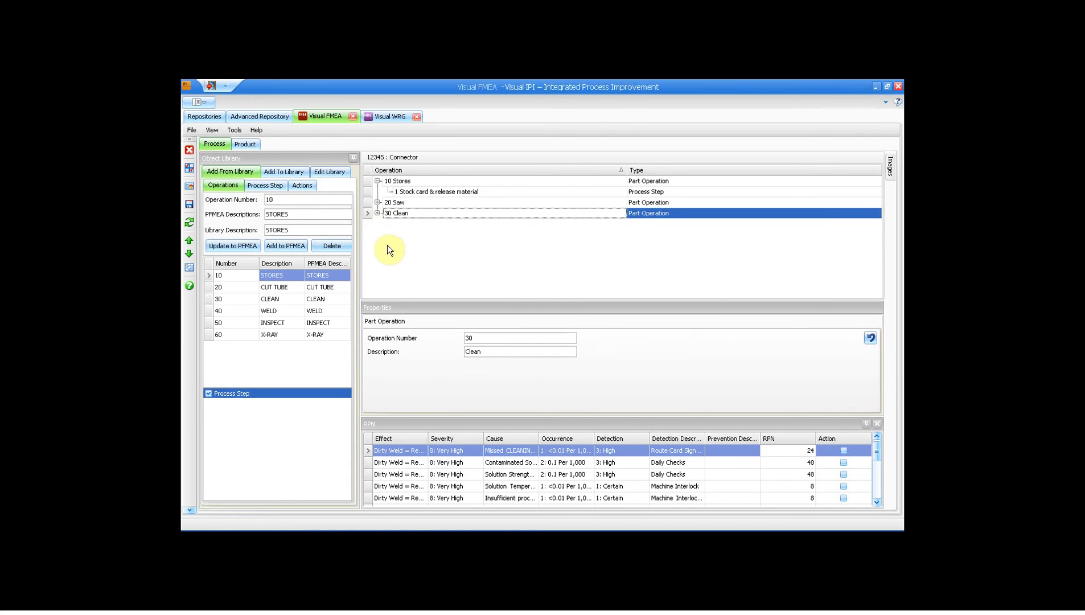
- Add the INSPECT library operation to the FMEA as operation 50 and save the FMEA
right_click(388, 242)
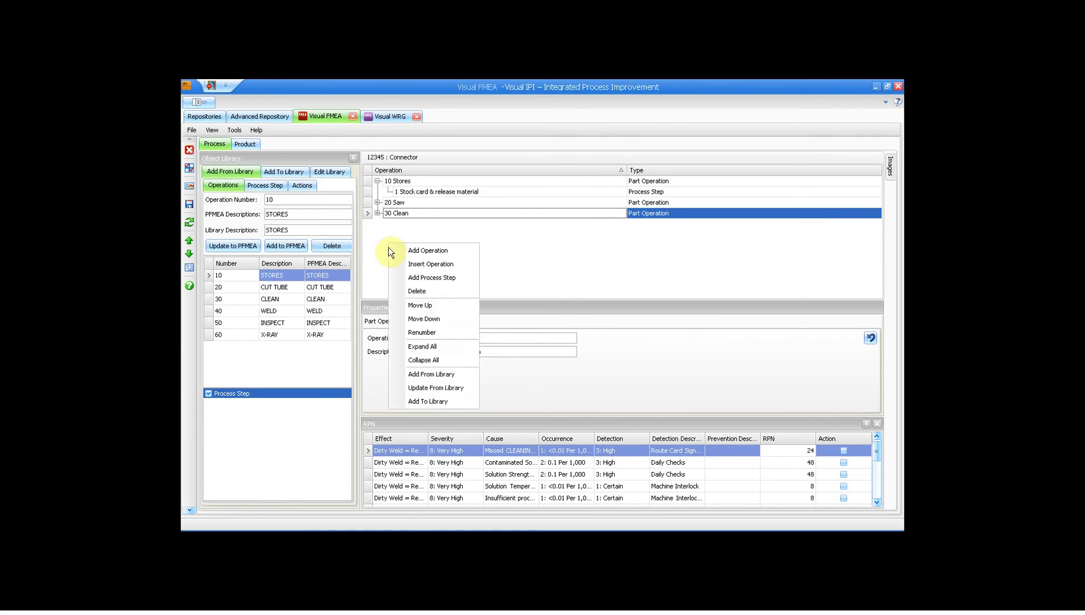
left_click(431, 375)
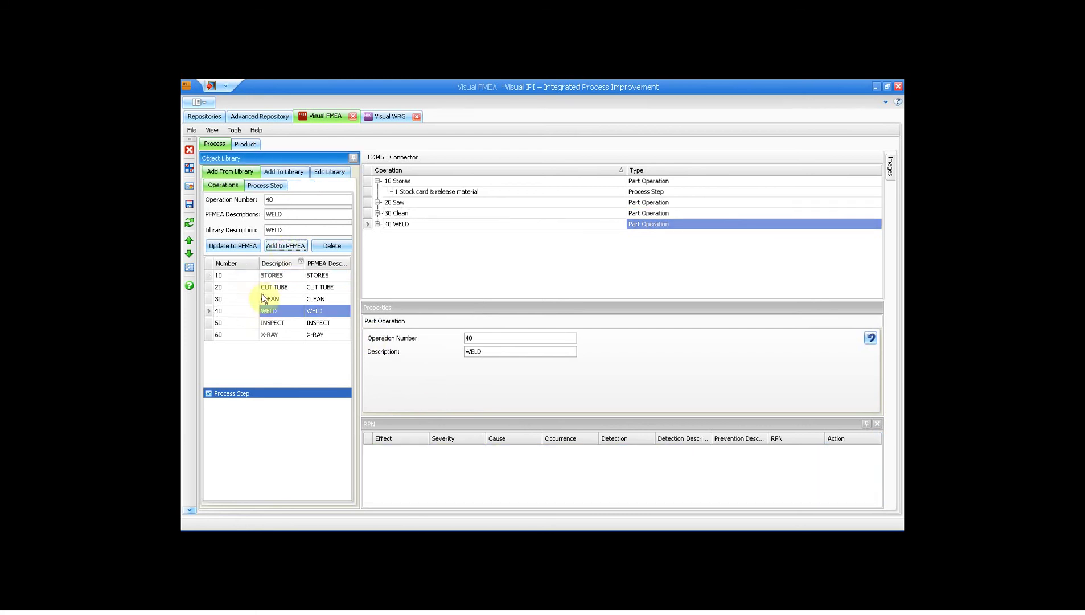
left_click(243, 322)
left_click(286, 247)
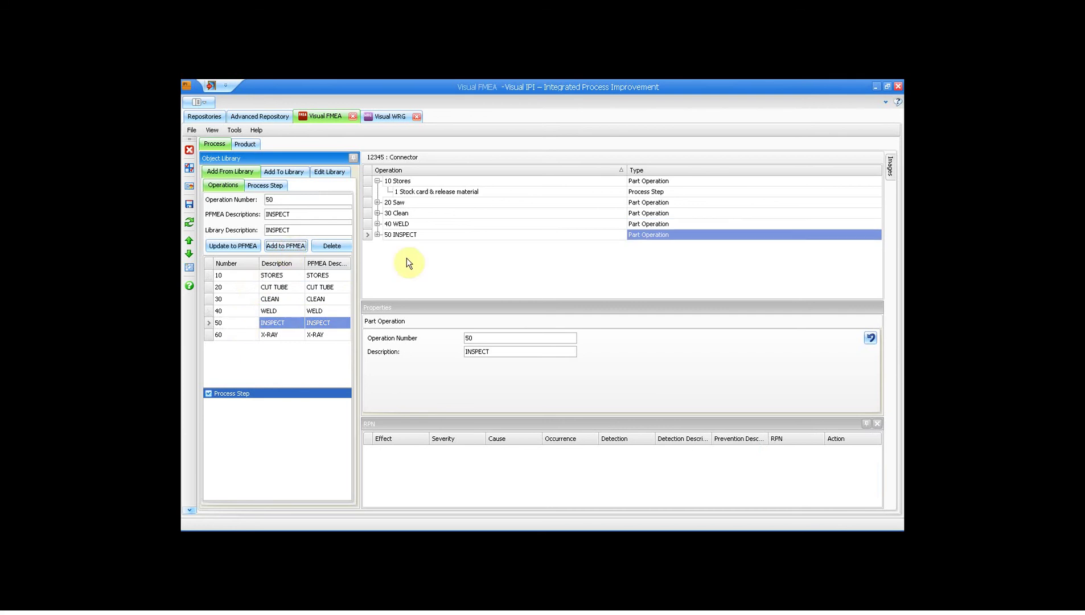
left_click(353, 157)
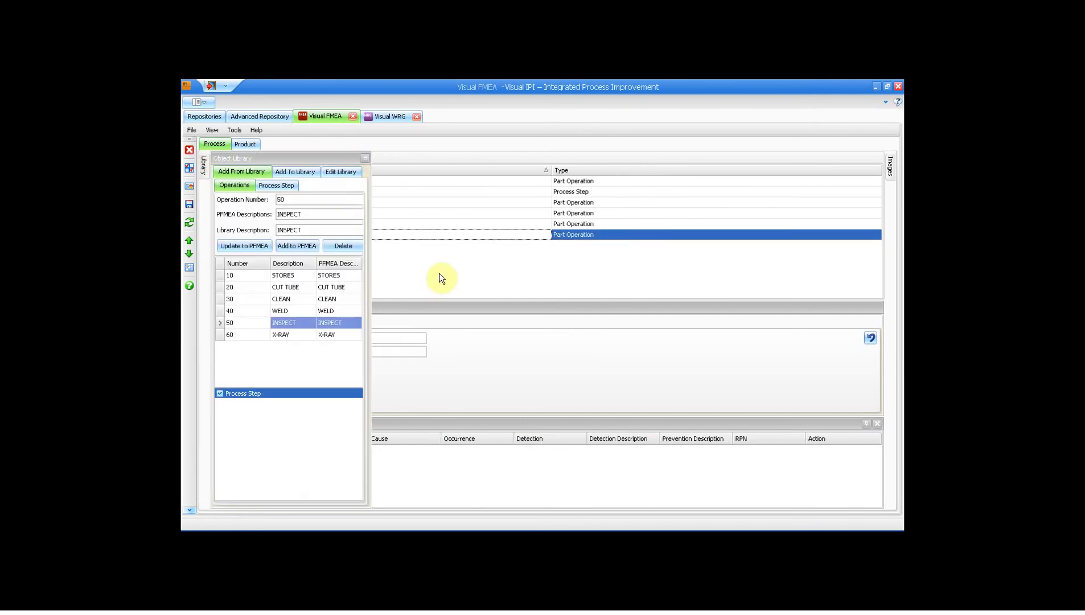
left_click(189, 204)
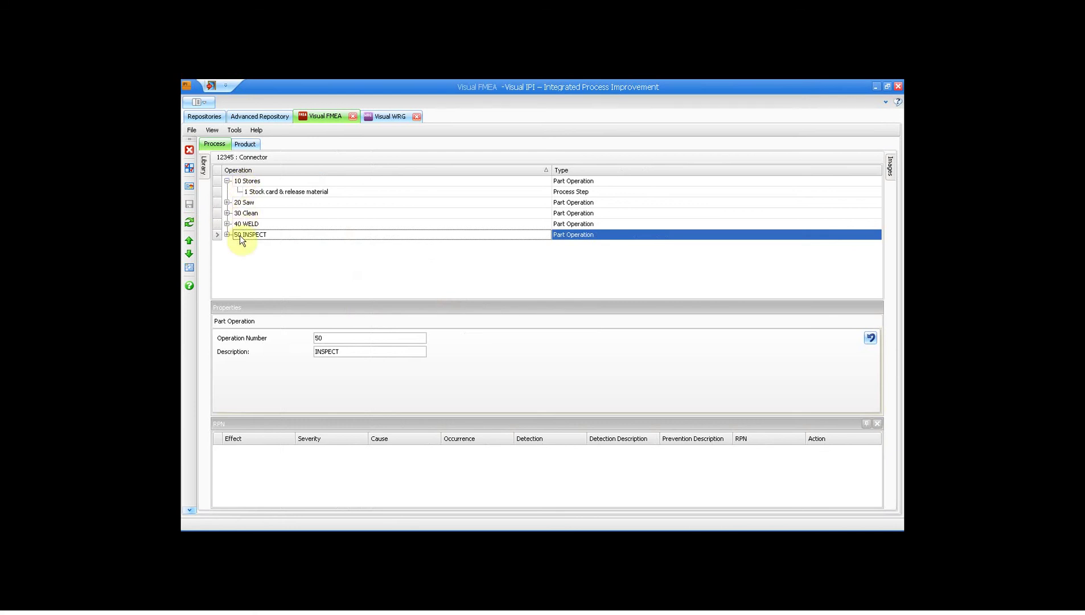
- Review the Visual WRG report's new Aqueous Wash, weld 40.1–40.3 and 50.1 Visual Inspection rows
left_click(392, 116)
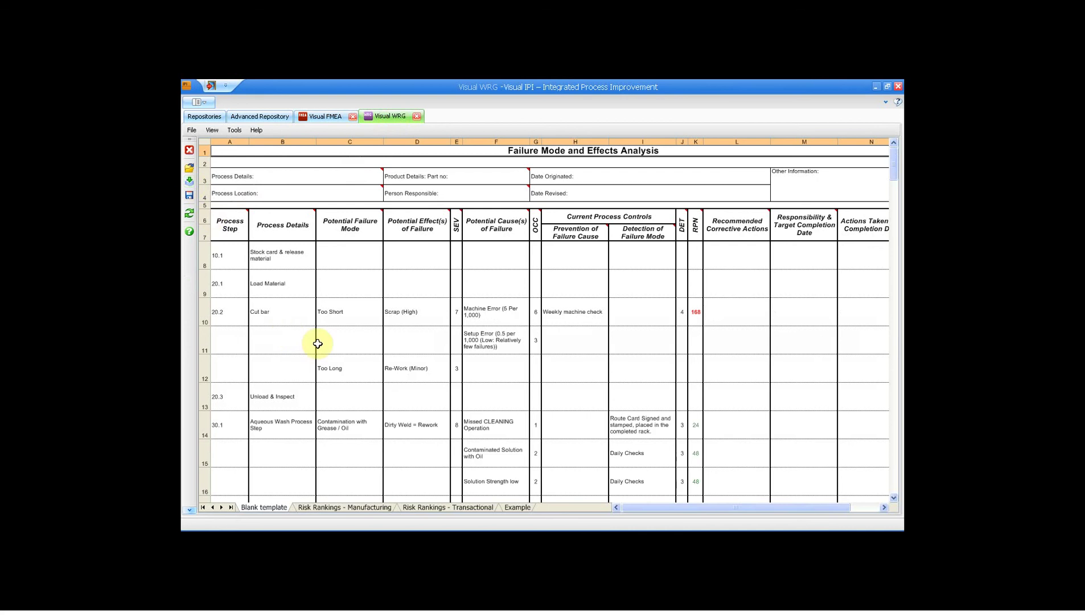
left_click(357, 344)
scroll(358, 338, "down", 1)
scroll(359, 338, "down", 1)
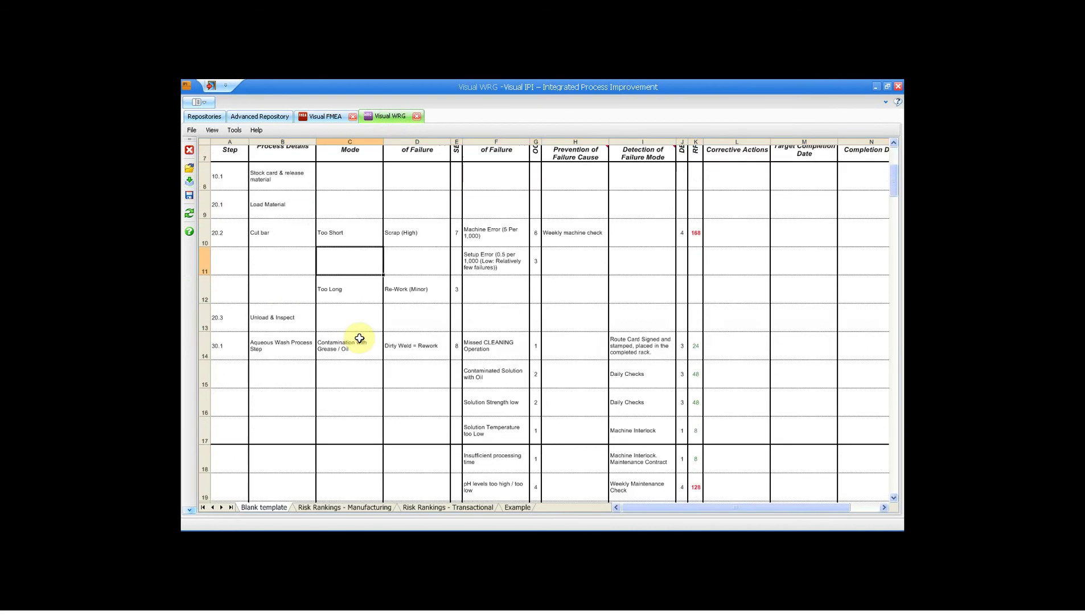
scroll(359, 338, "down", 4)
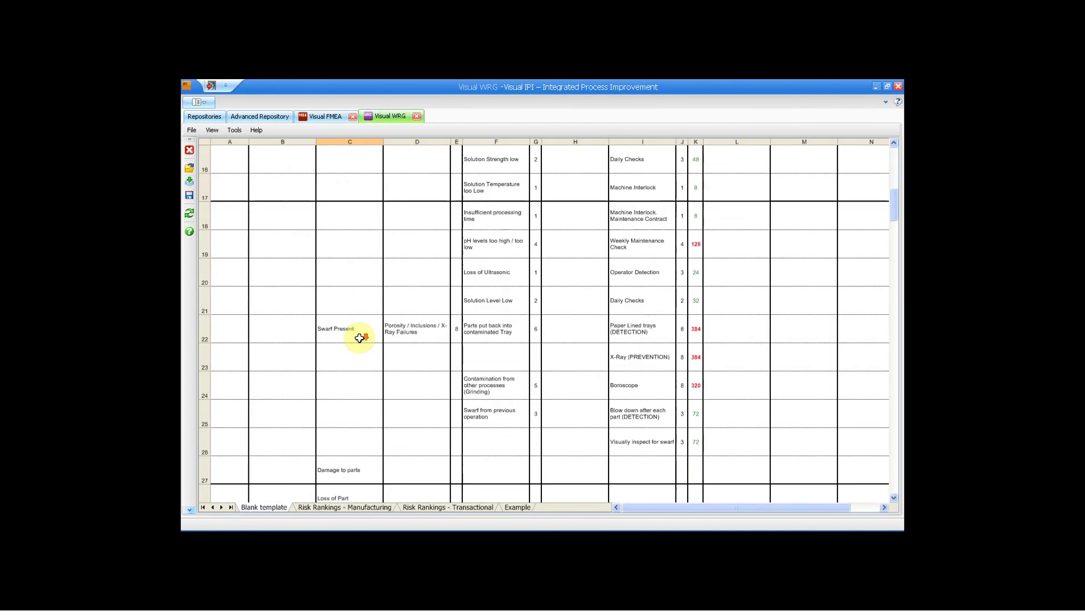
scroll(359, 338, "down", 1)
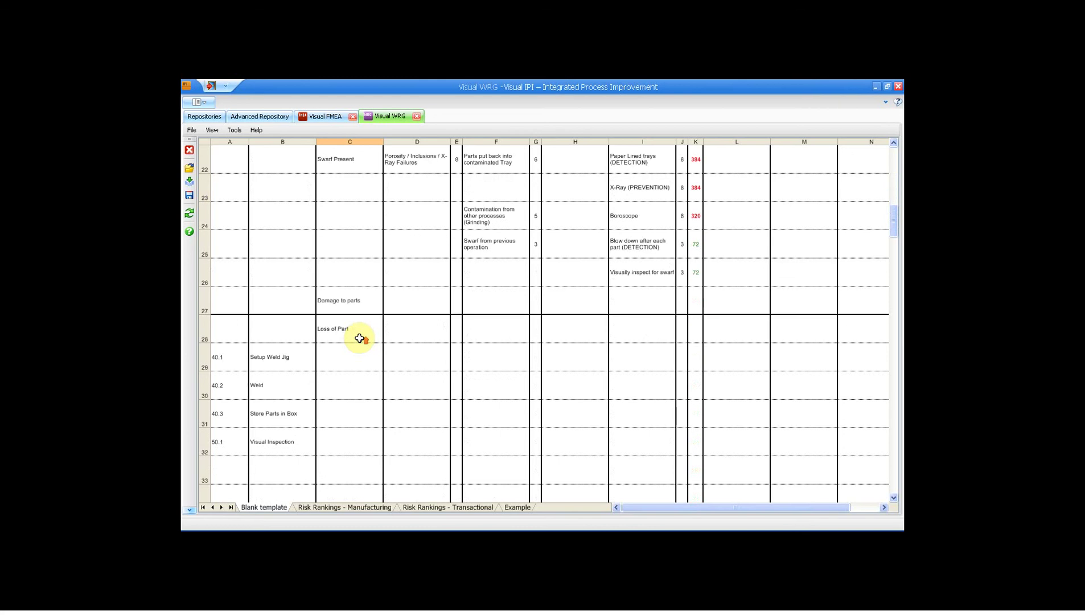
scroll(359, 338, "up", 4)
scroll(359, 338, "up", 3)
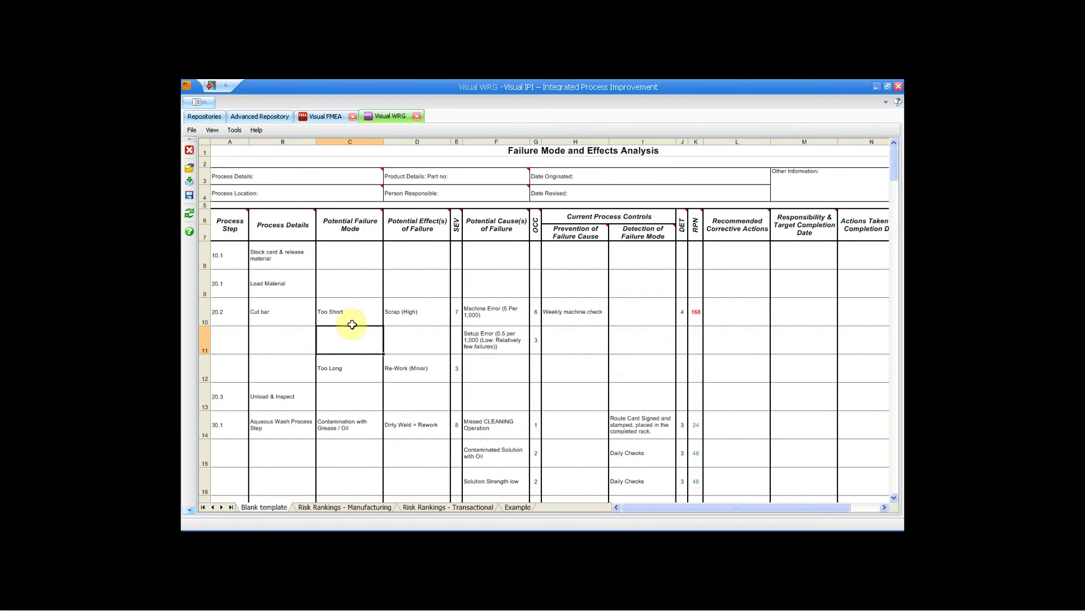